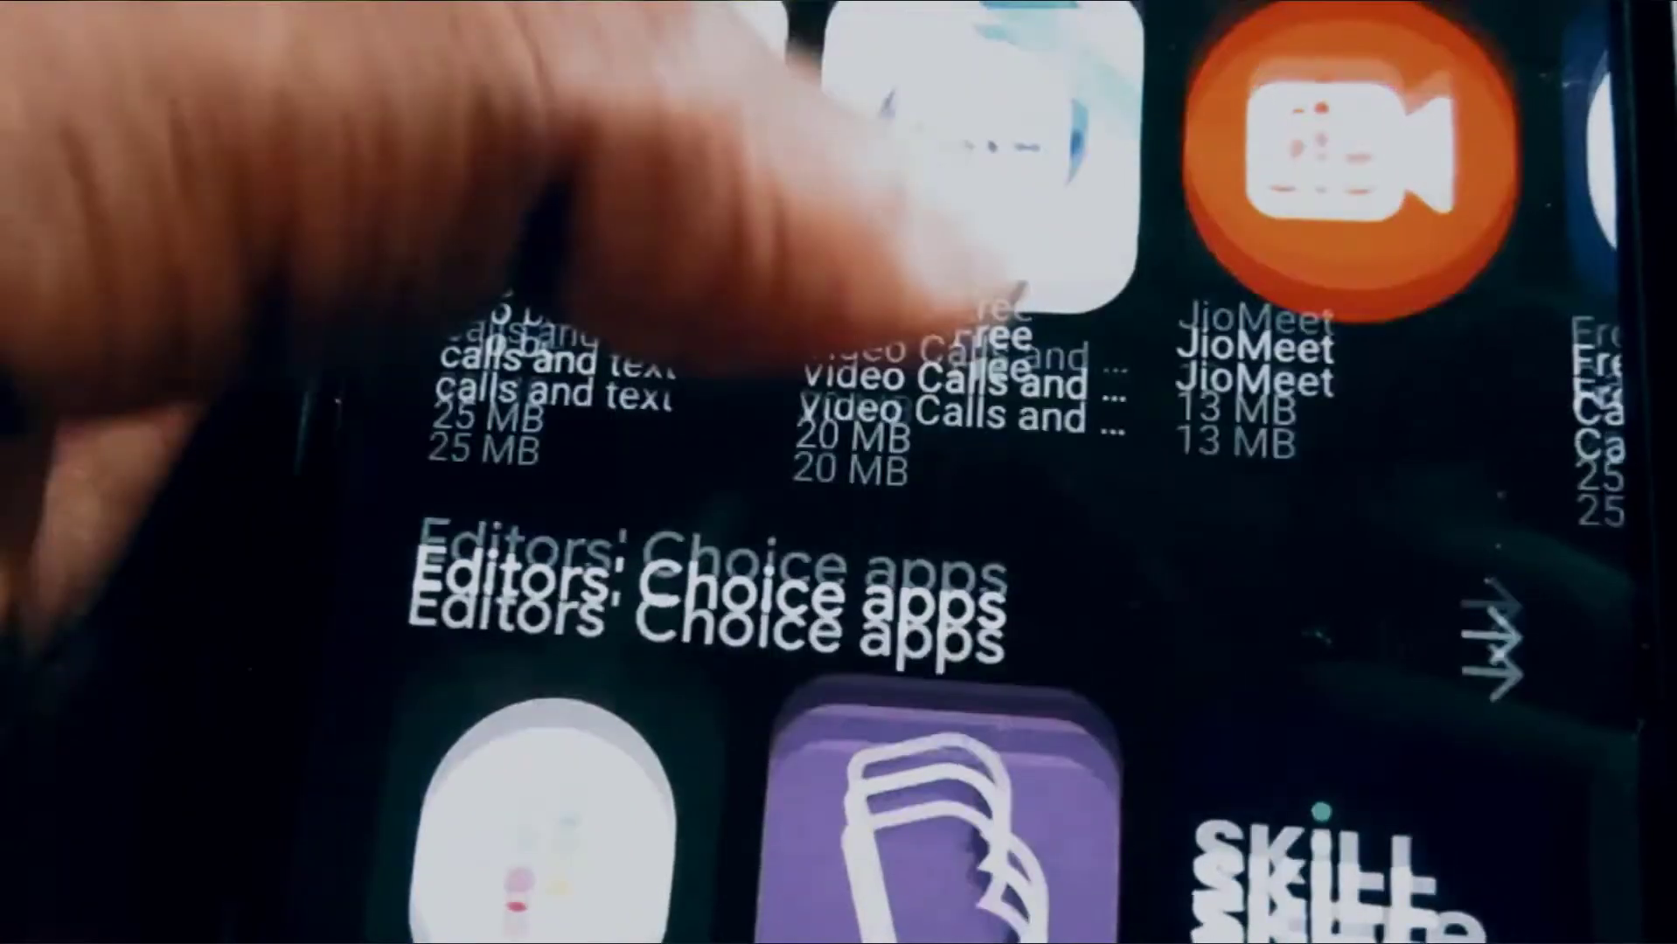
# Scroll back up and type 'this).html())' into the jQuery counter script's step function.
pyautogui.scroll(5, 962, 472)
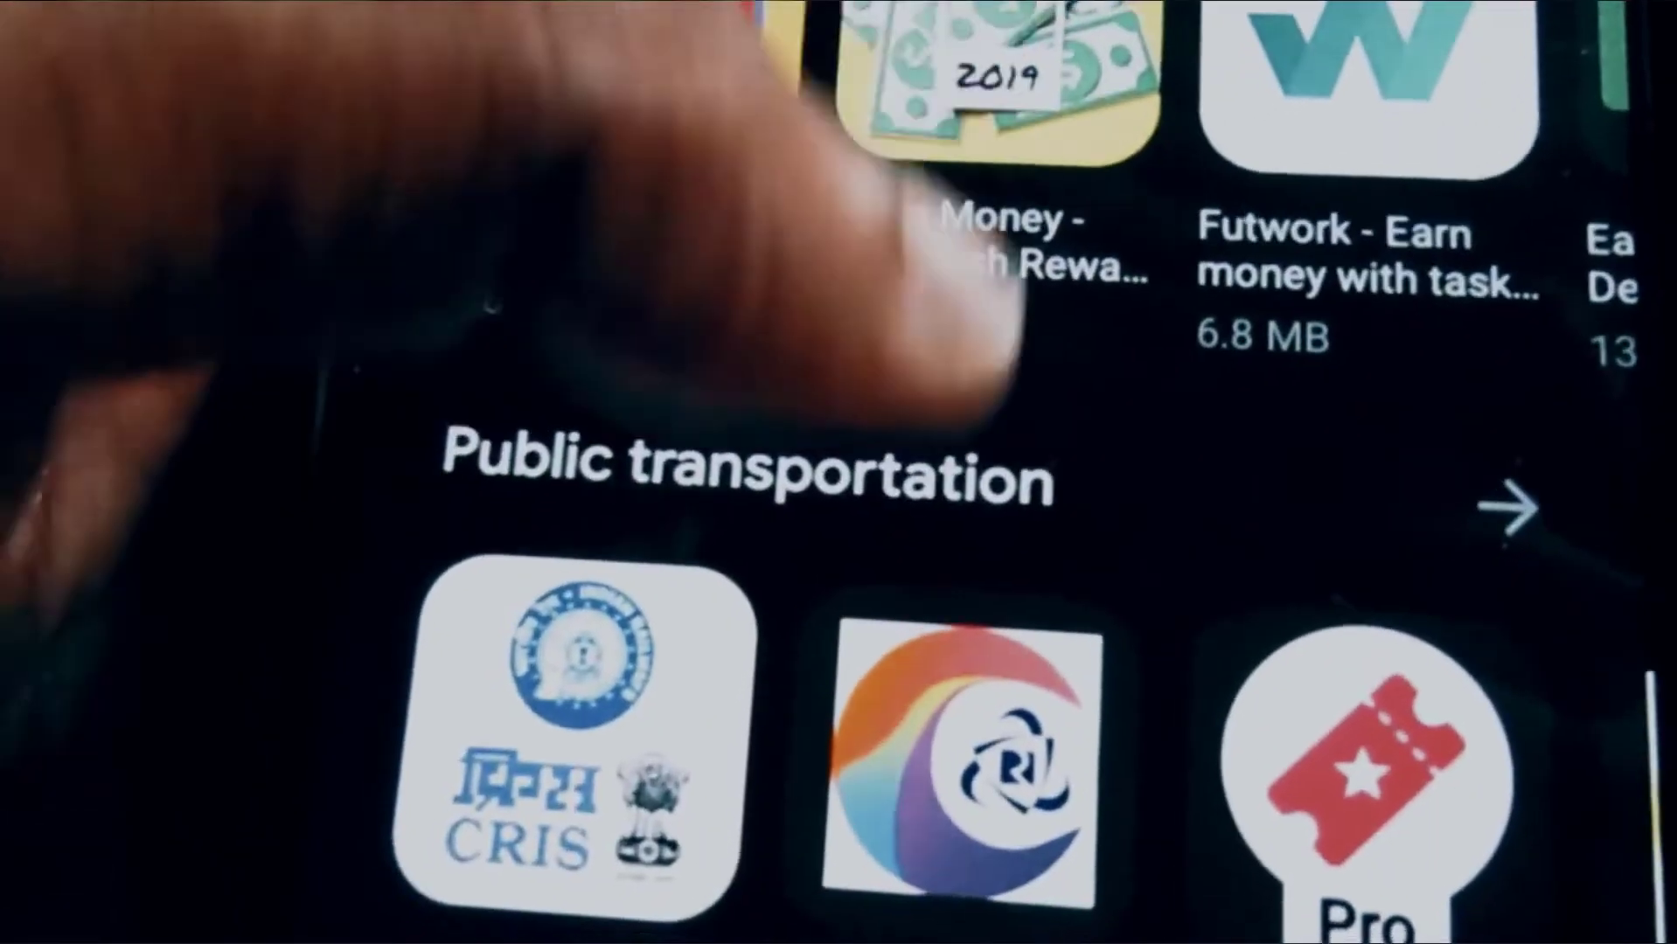
pyautogui.scroll(5, 962, 472)
pyautogui.scroll(1, 962, 472)
pyautogui.scroll(5, 962, 472)
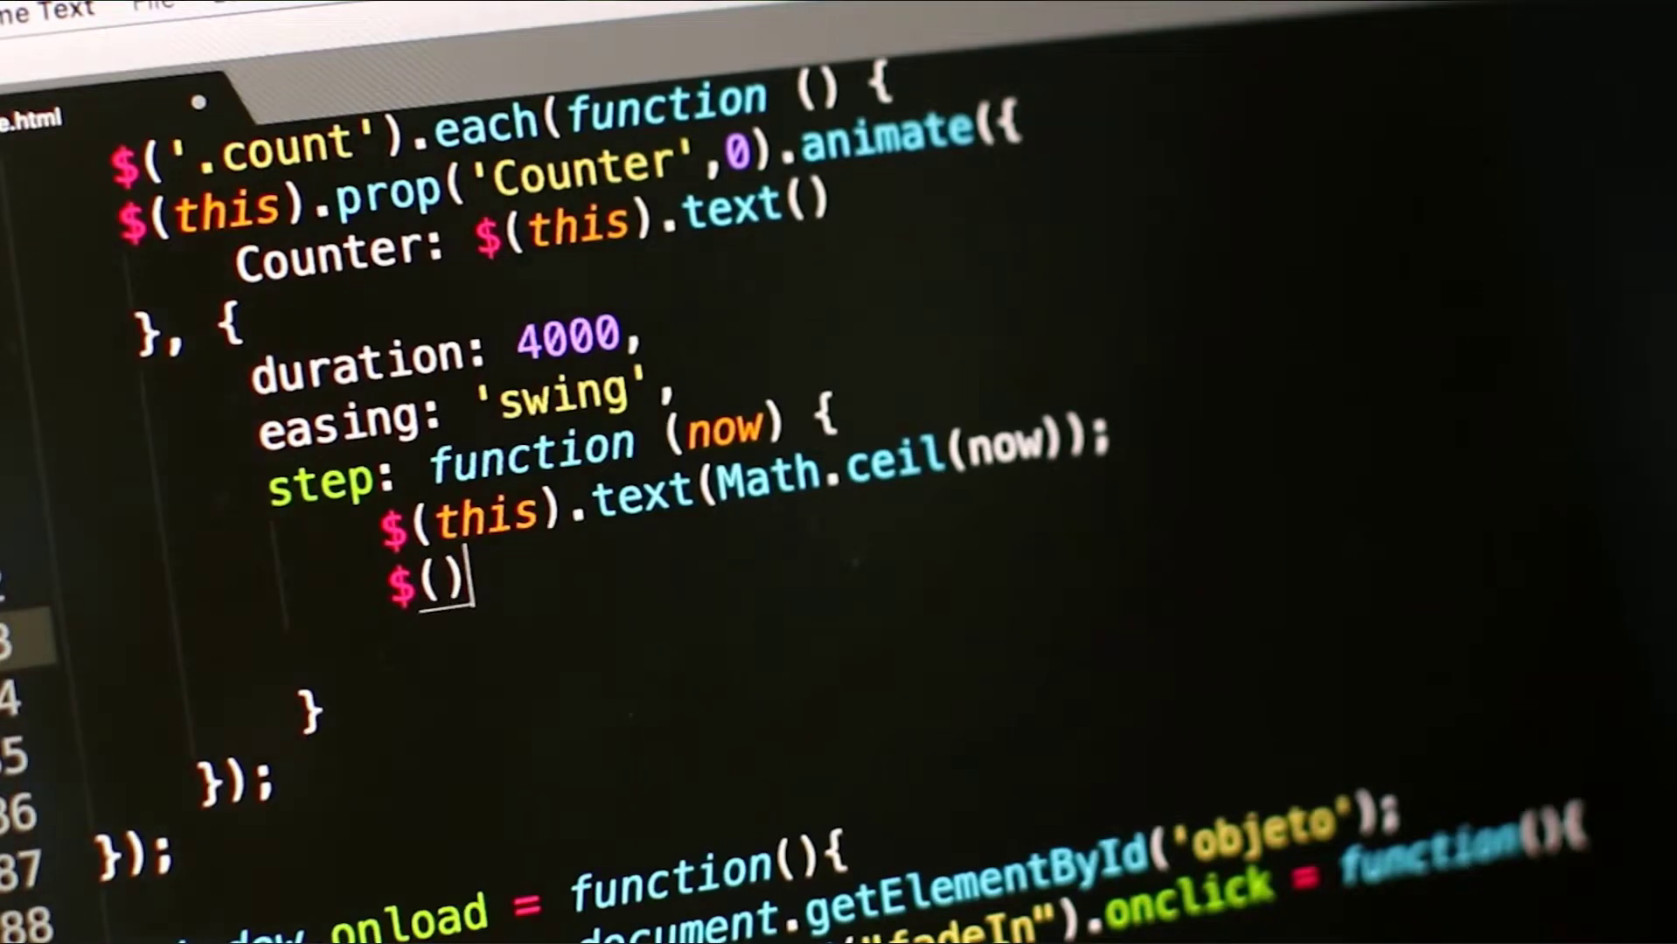
pyautogui.press('Left')
pyautogui.write('this)')
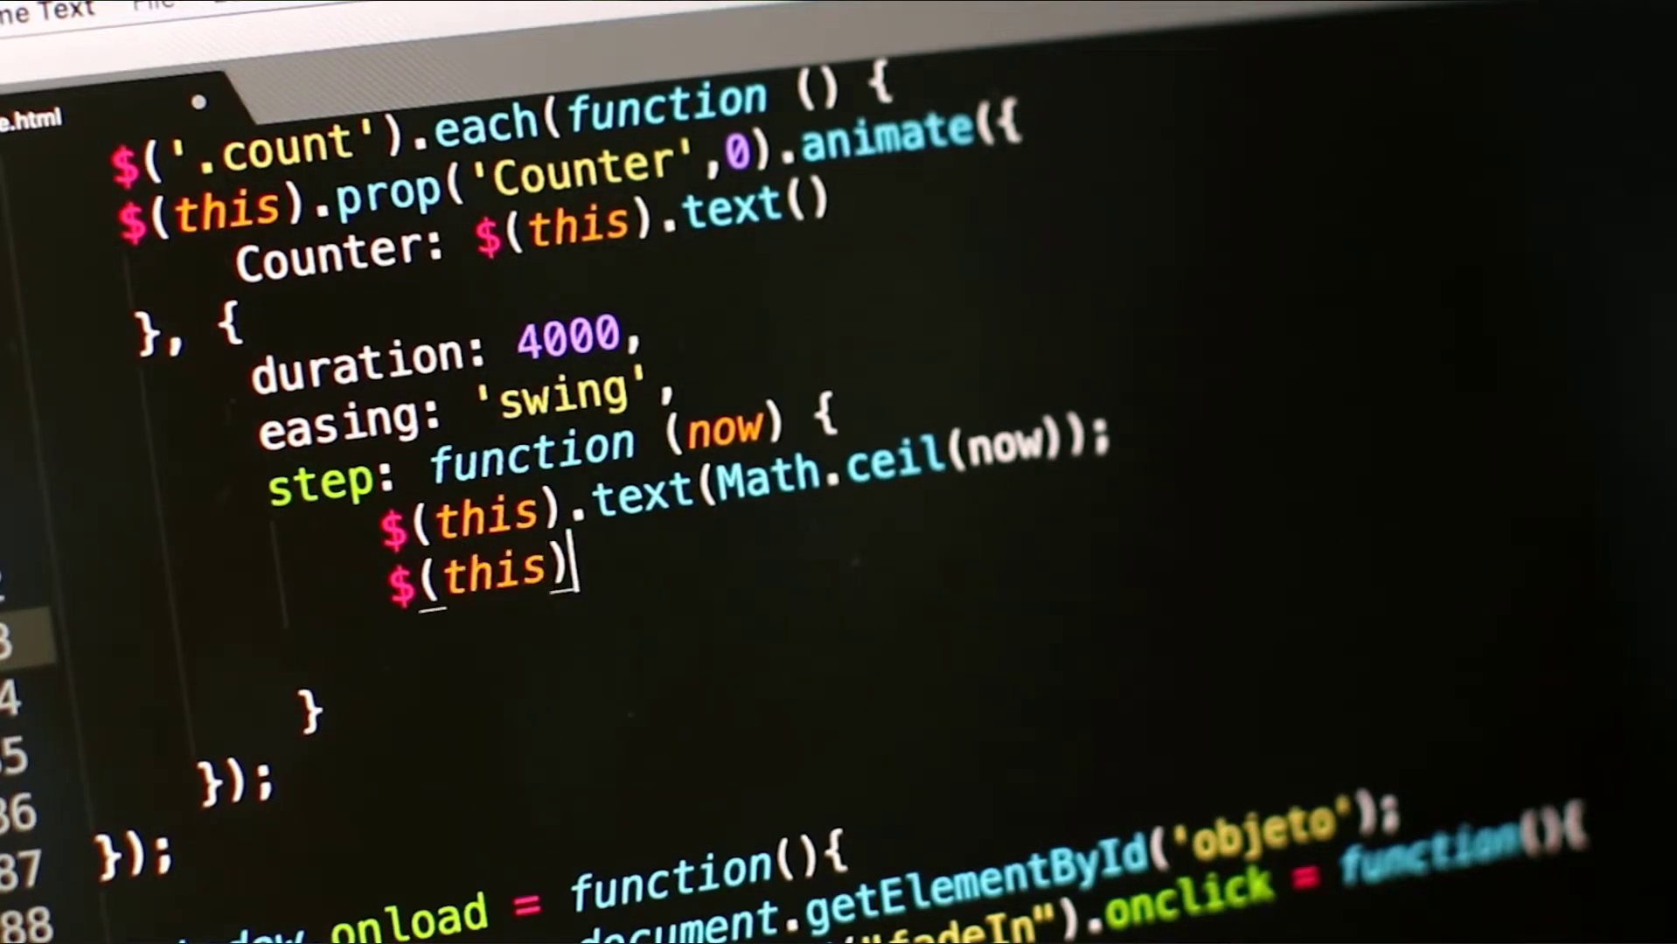
pyautogui.write('.html')
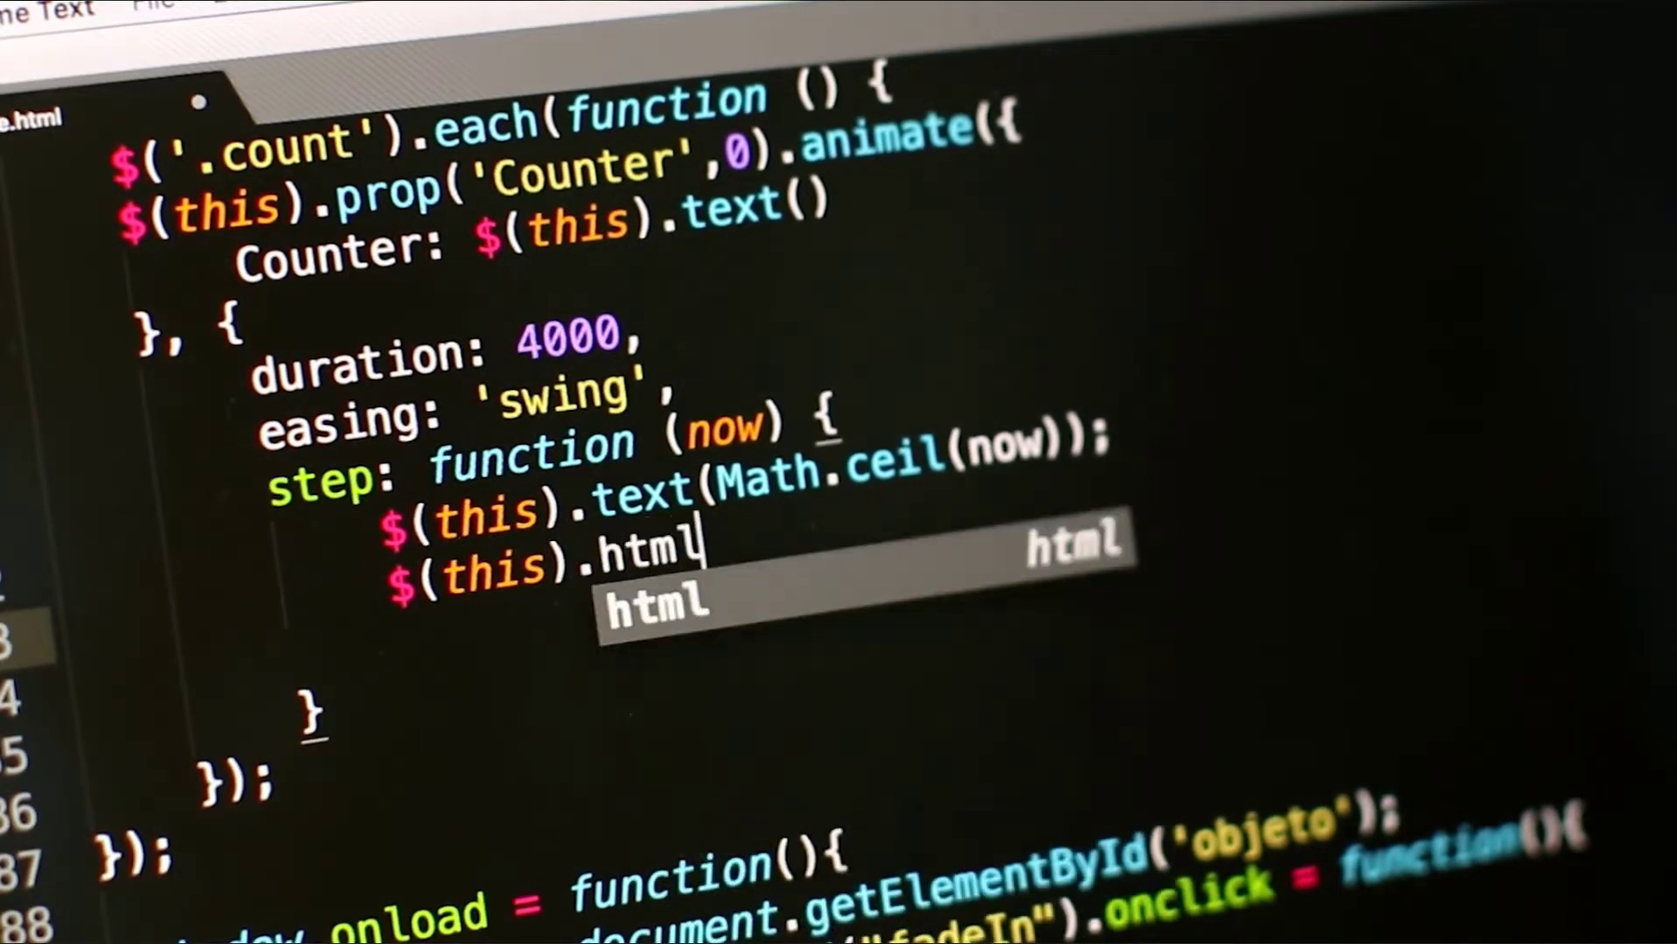
pyautogui.write('()')
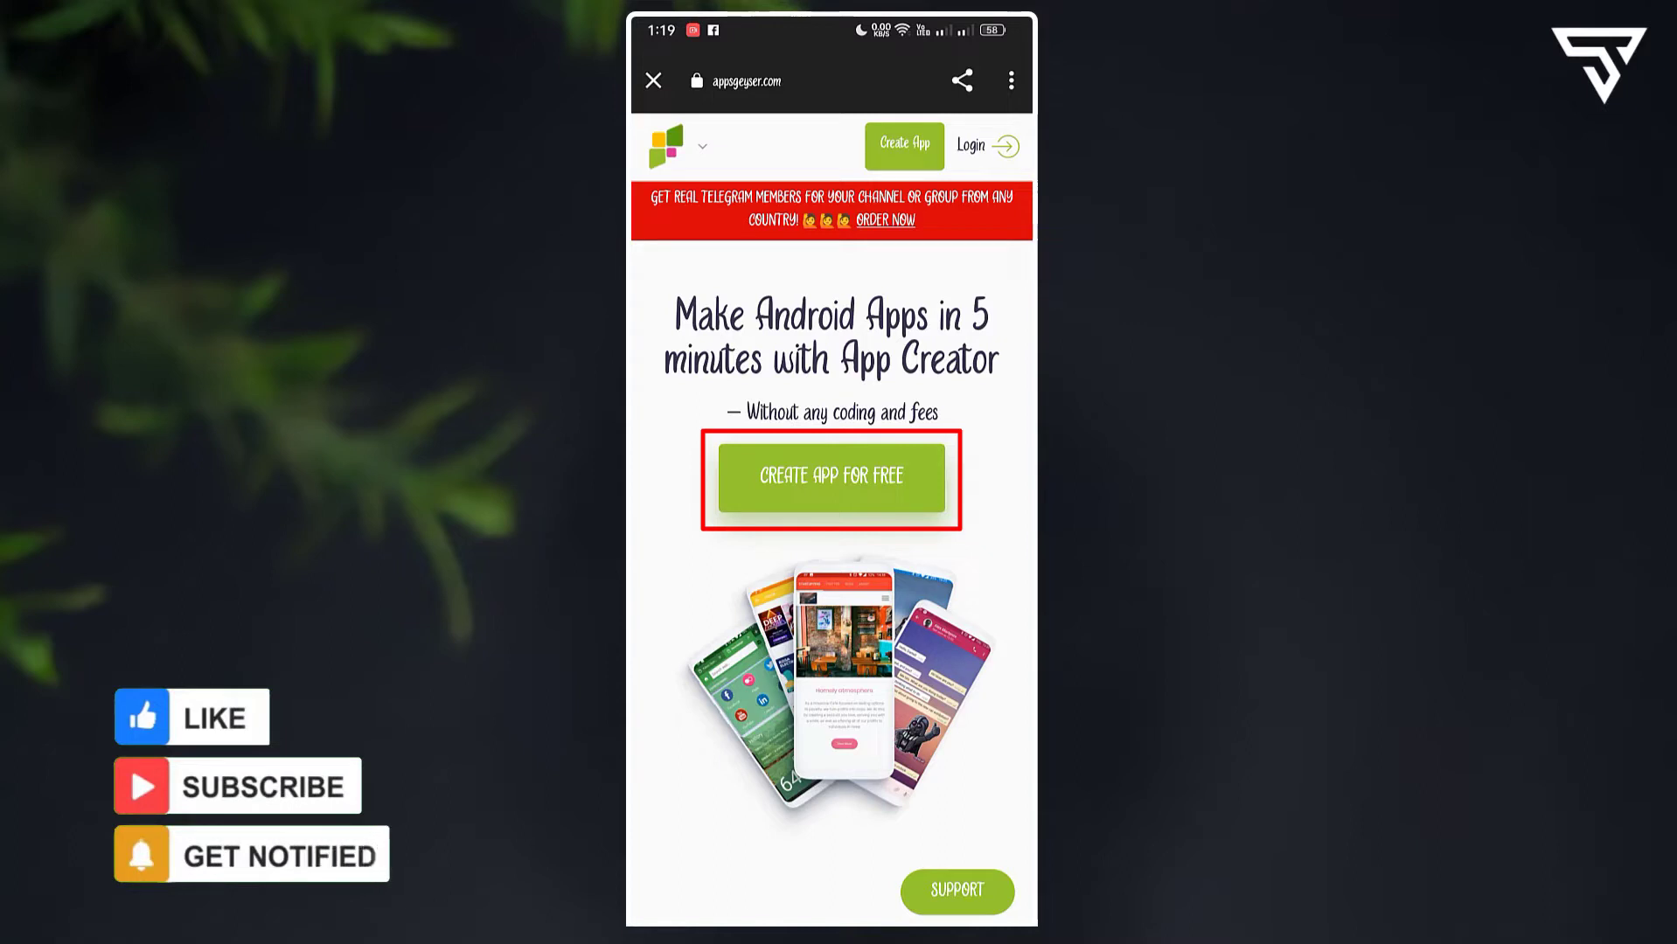
# Start a free app and browse popular templates like VPN Premium and Business Website.
pyautogui.click(797, 487)
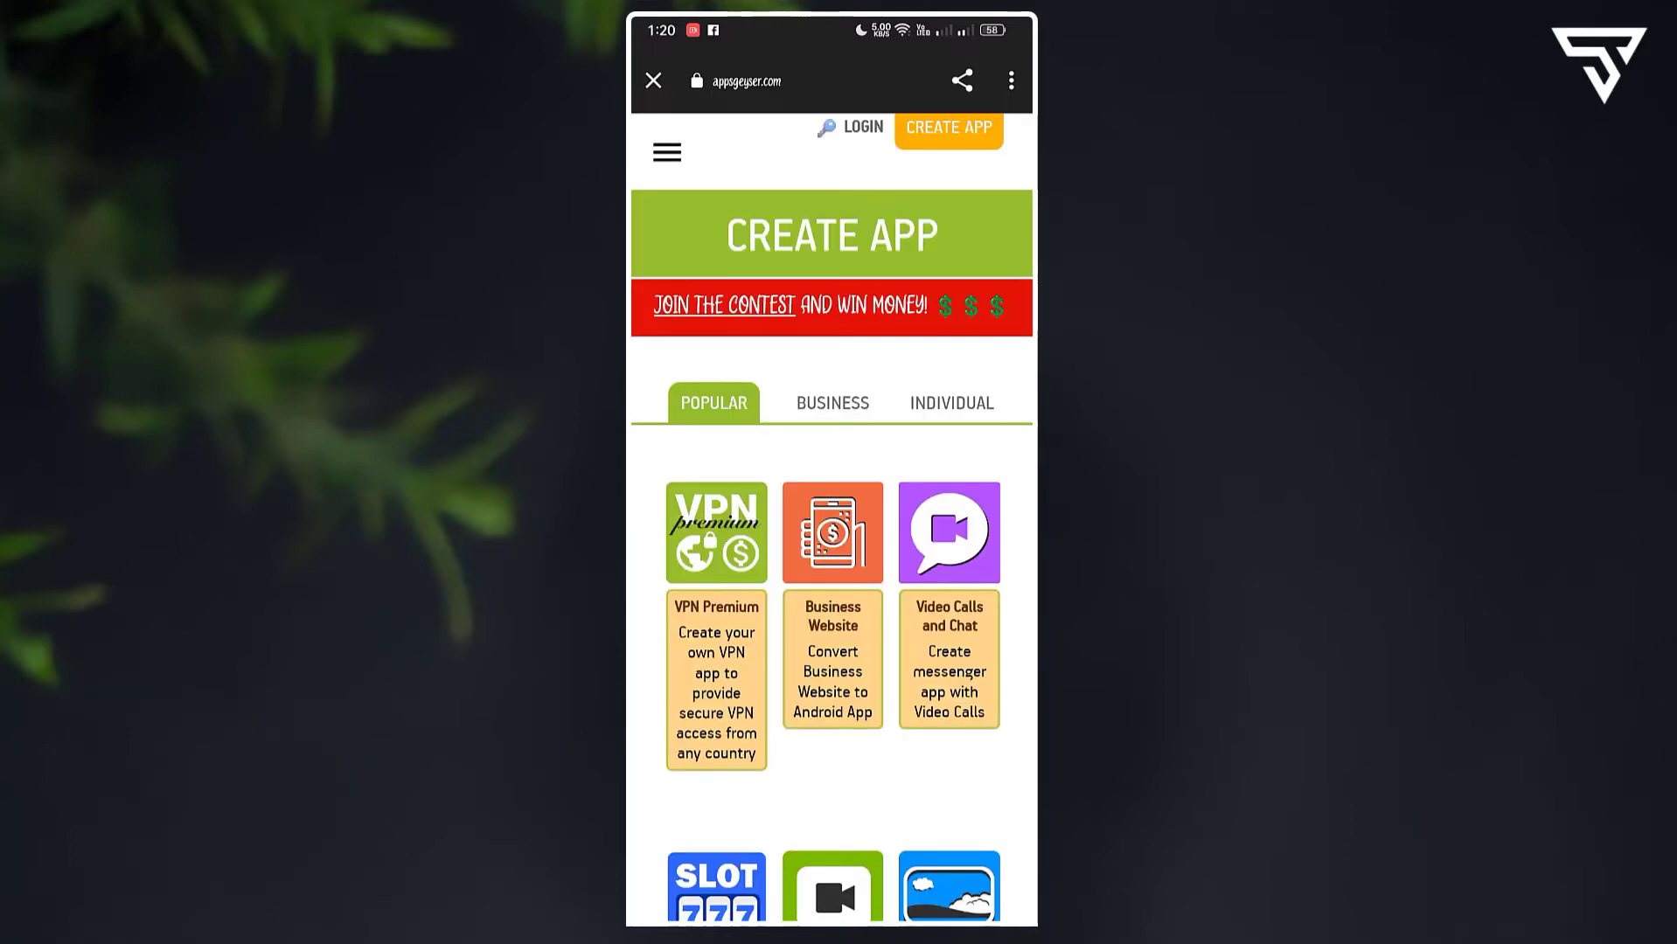
pyautogui.scroll(-3, 979, 602)
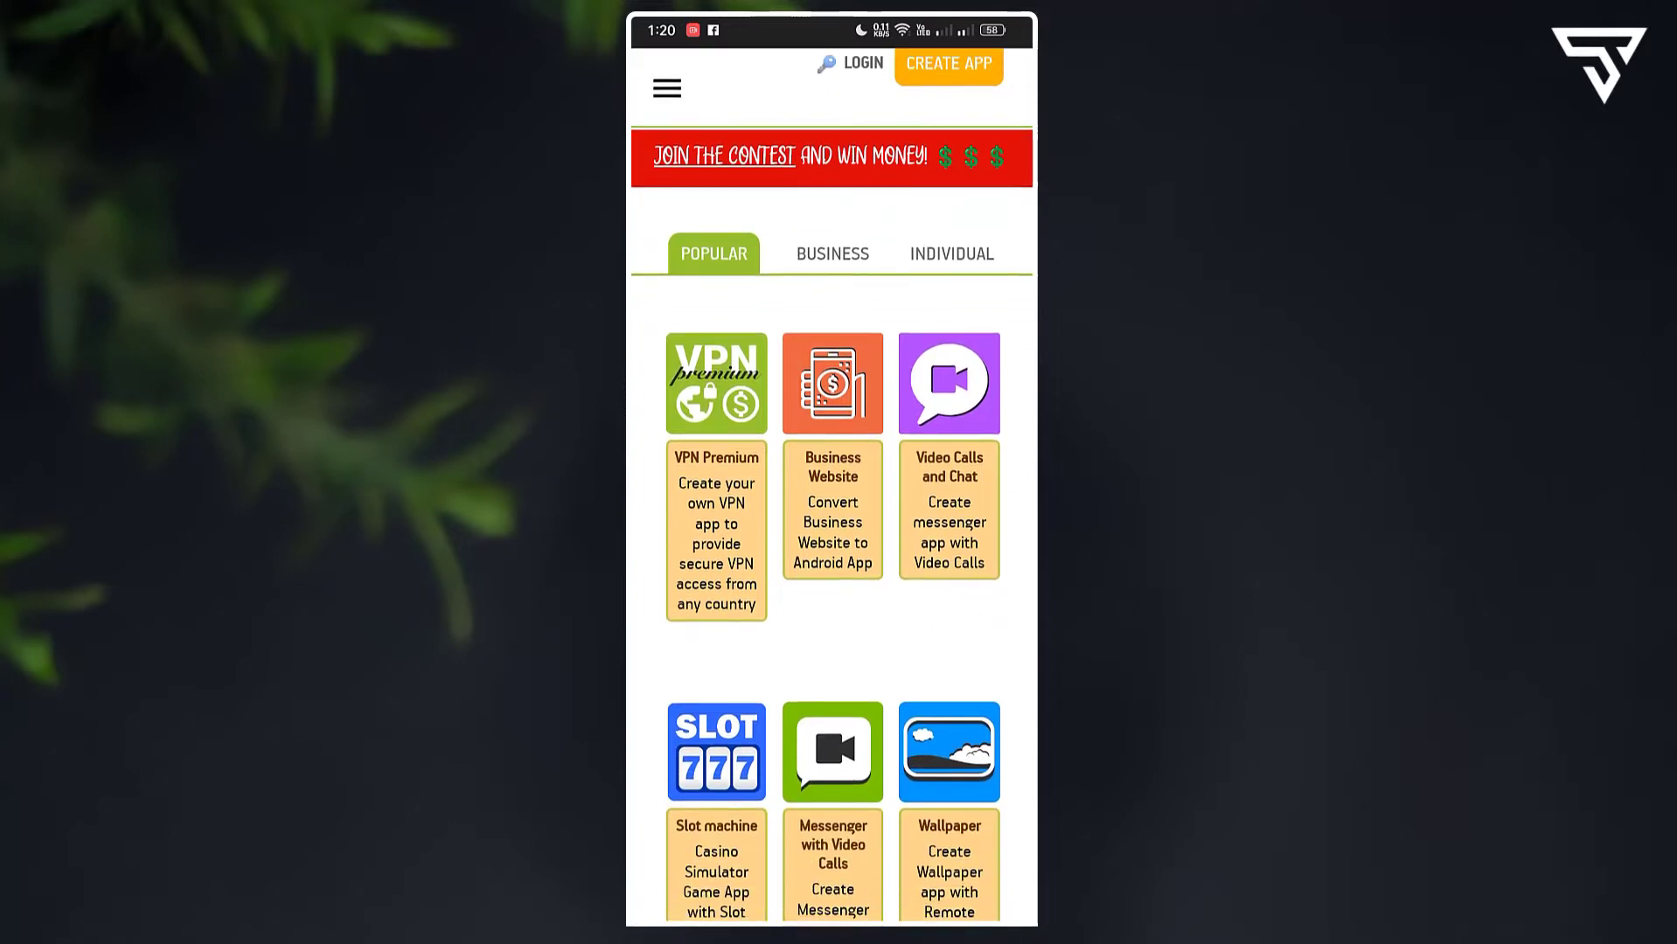
pyautogui.scroll(-2, 798, 734)
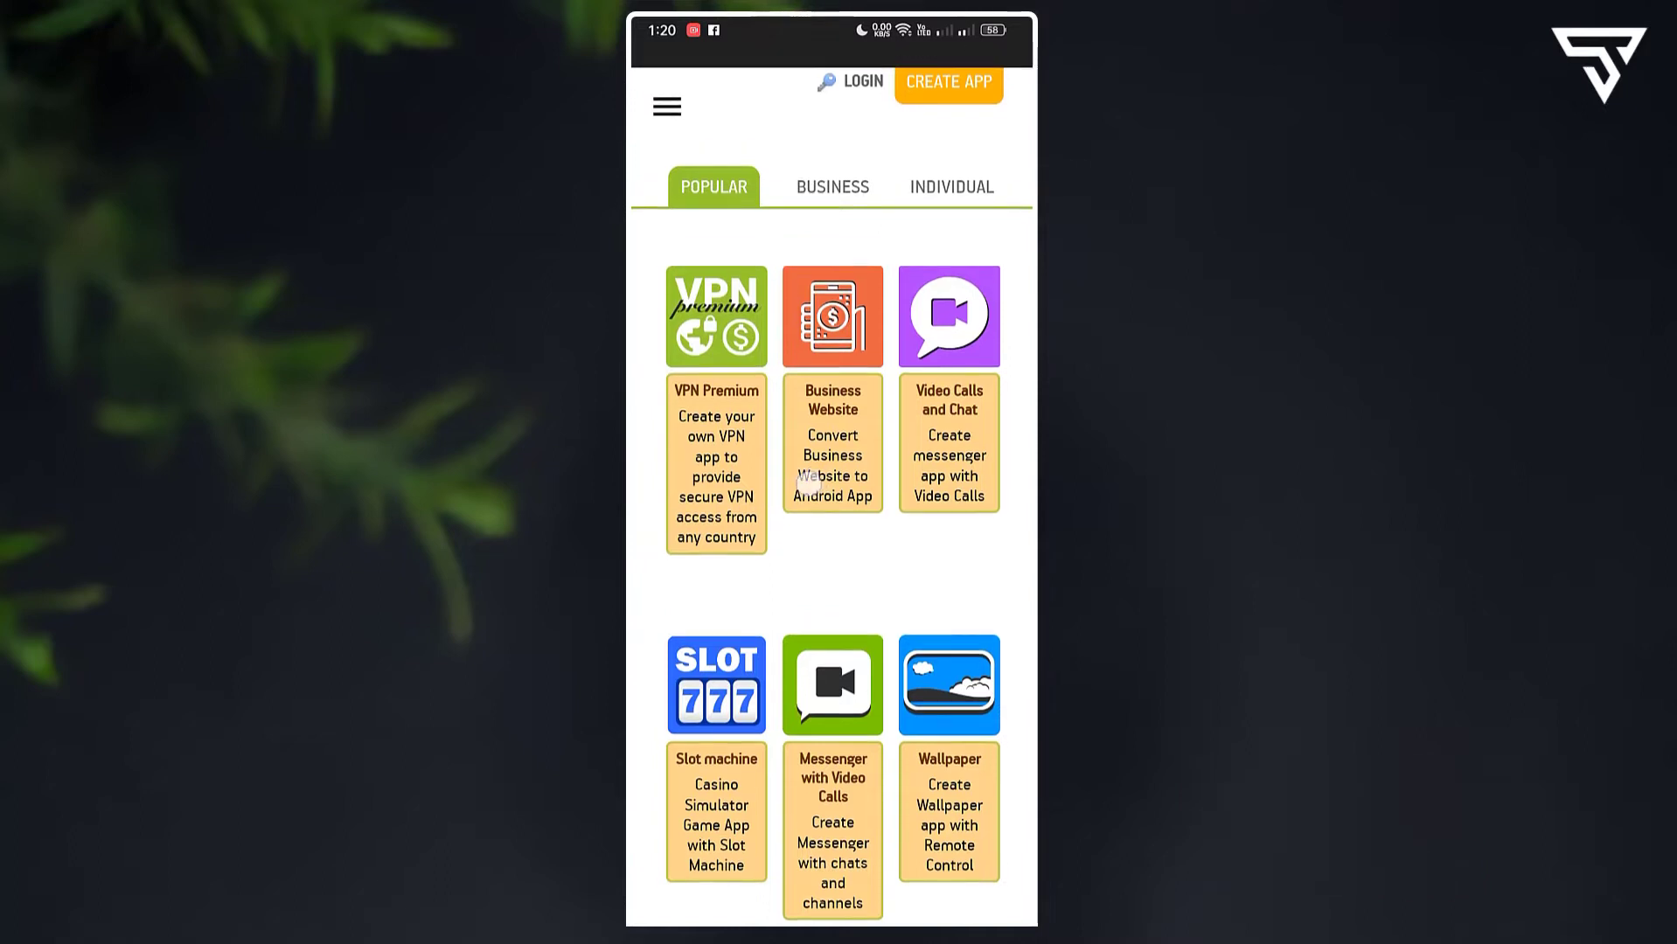
pyautogui.scroll(1, 832, 473)
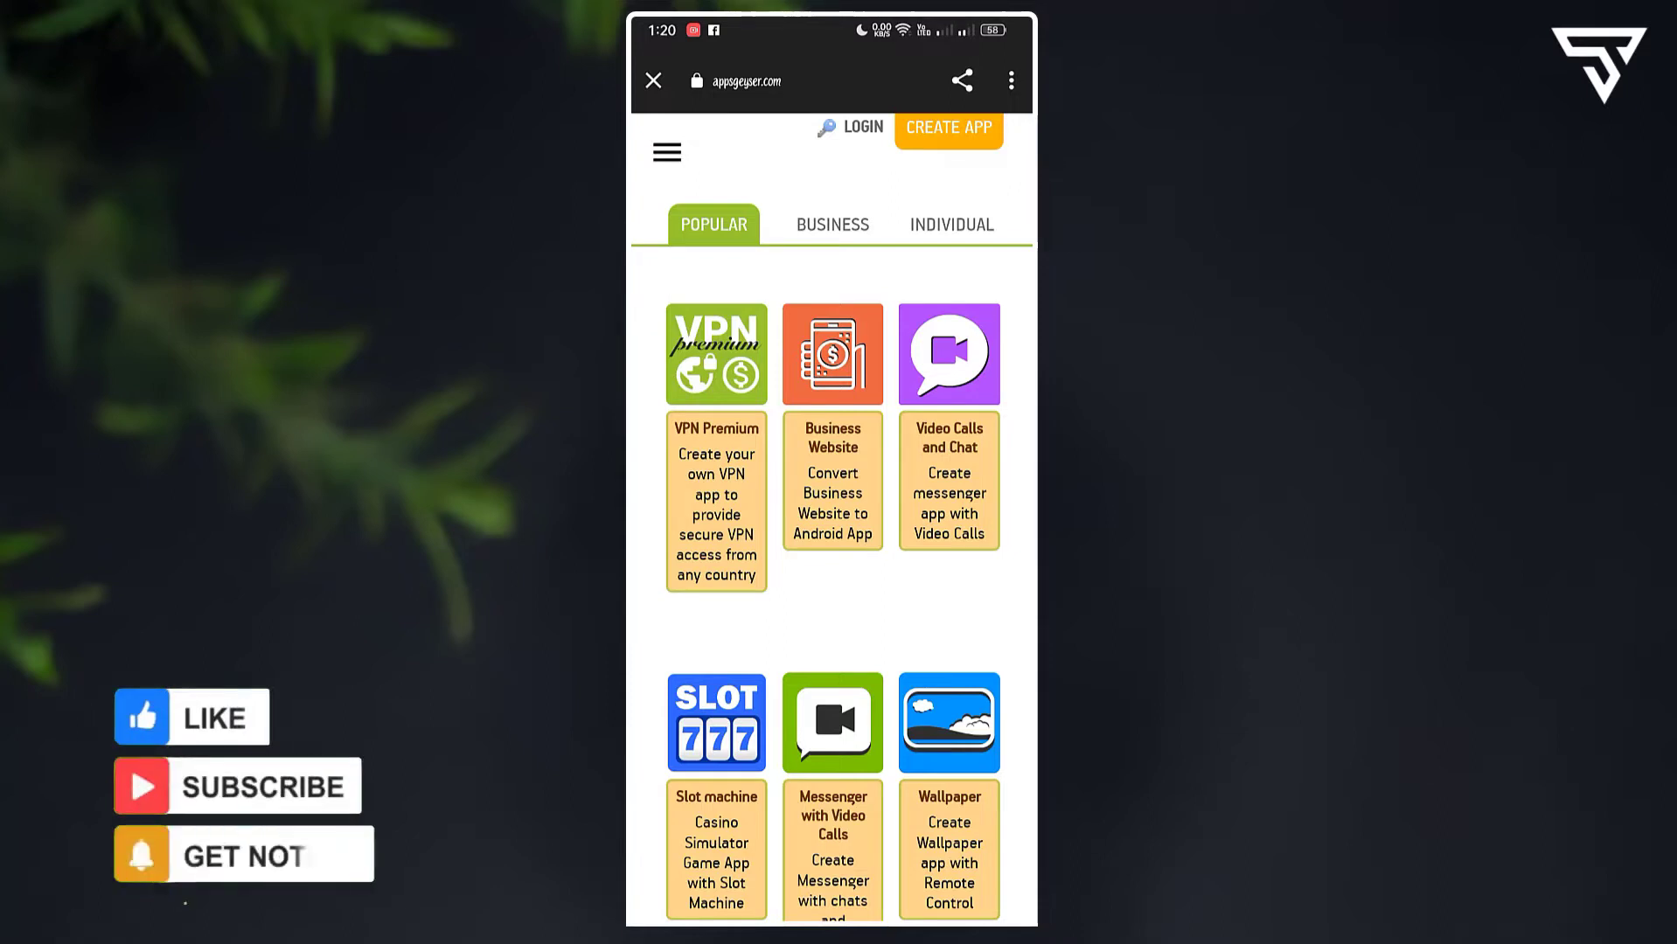
pyautogui.scroll(-2, 832, 525)
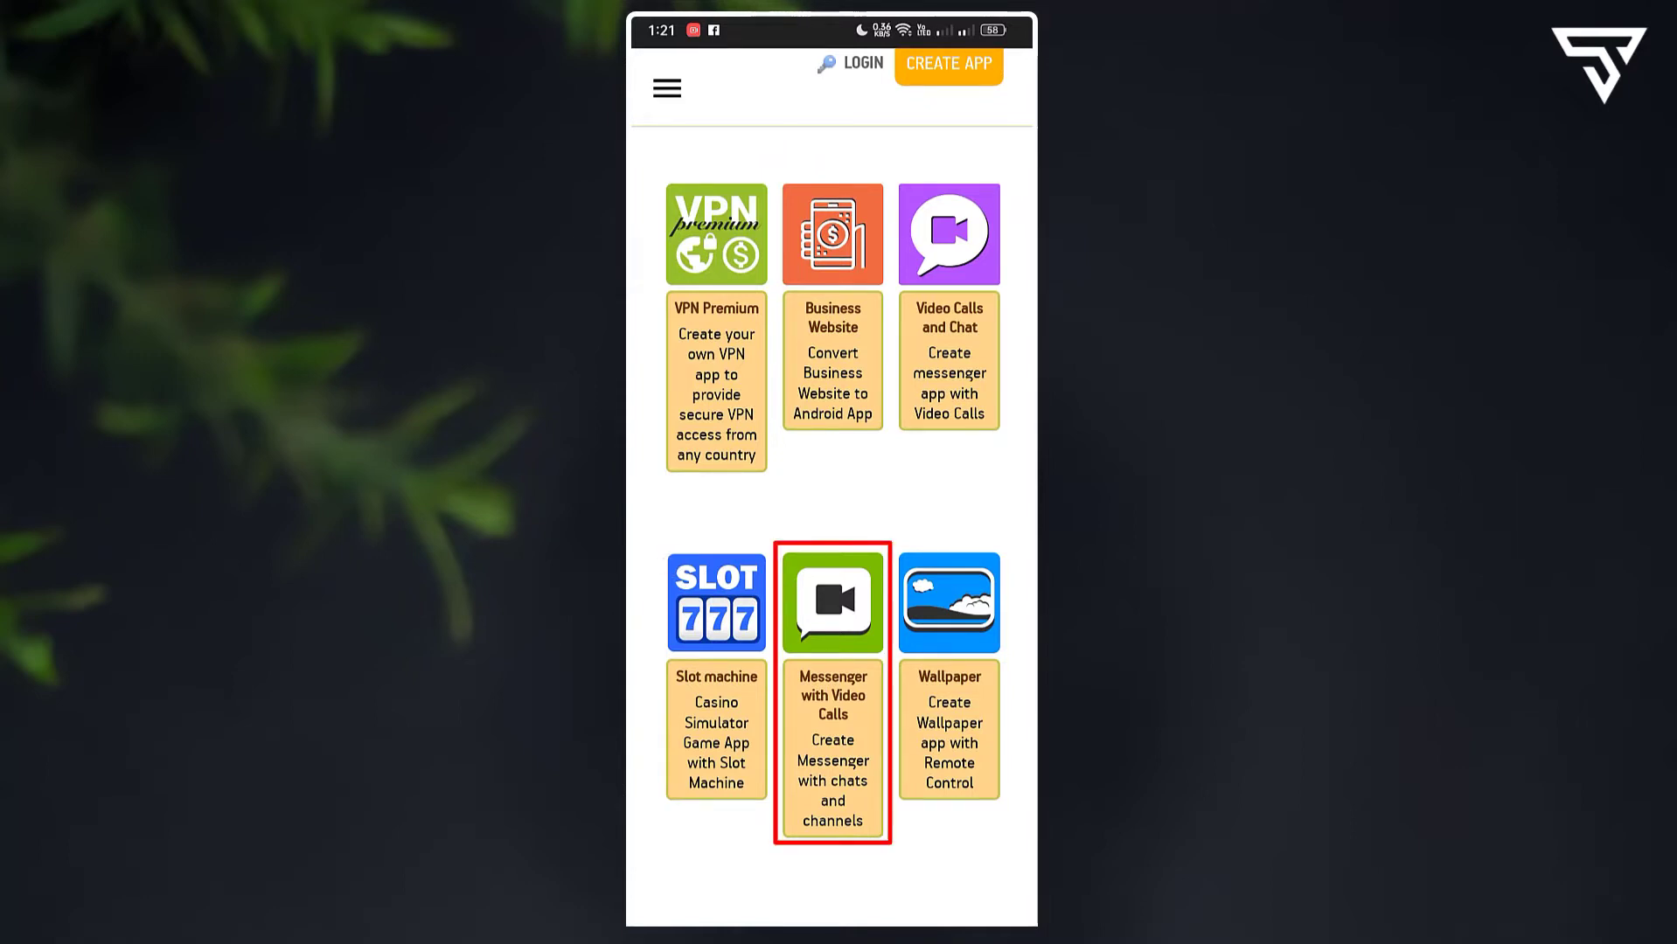
pyautogui.scroll(3, 831, 525)
pyautogui.click(811, 378)
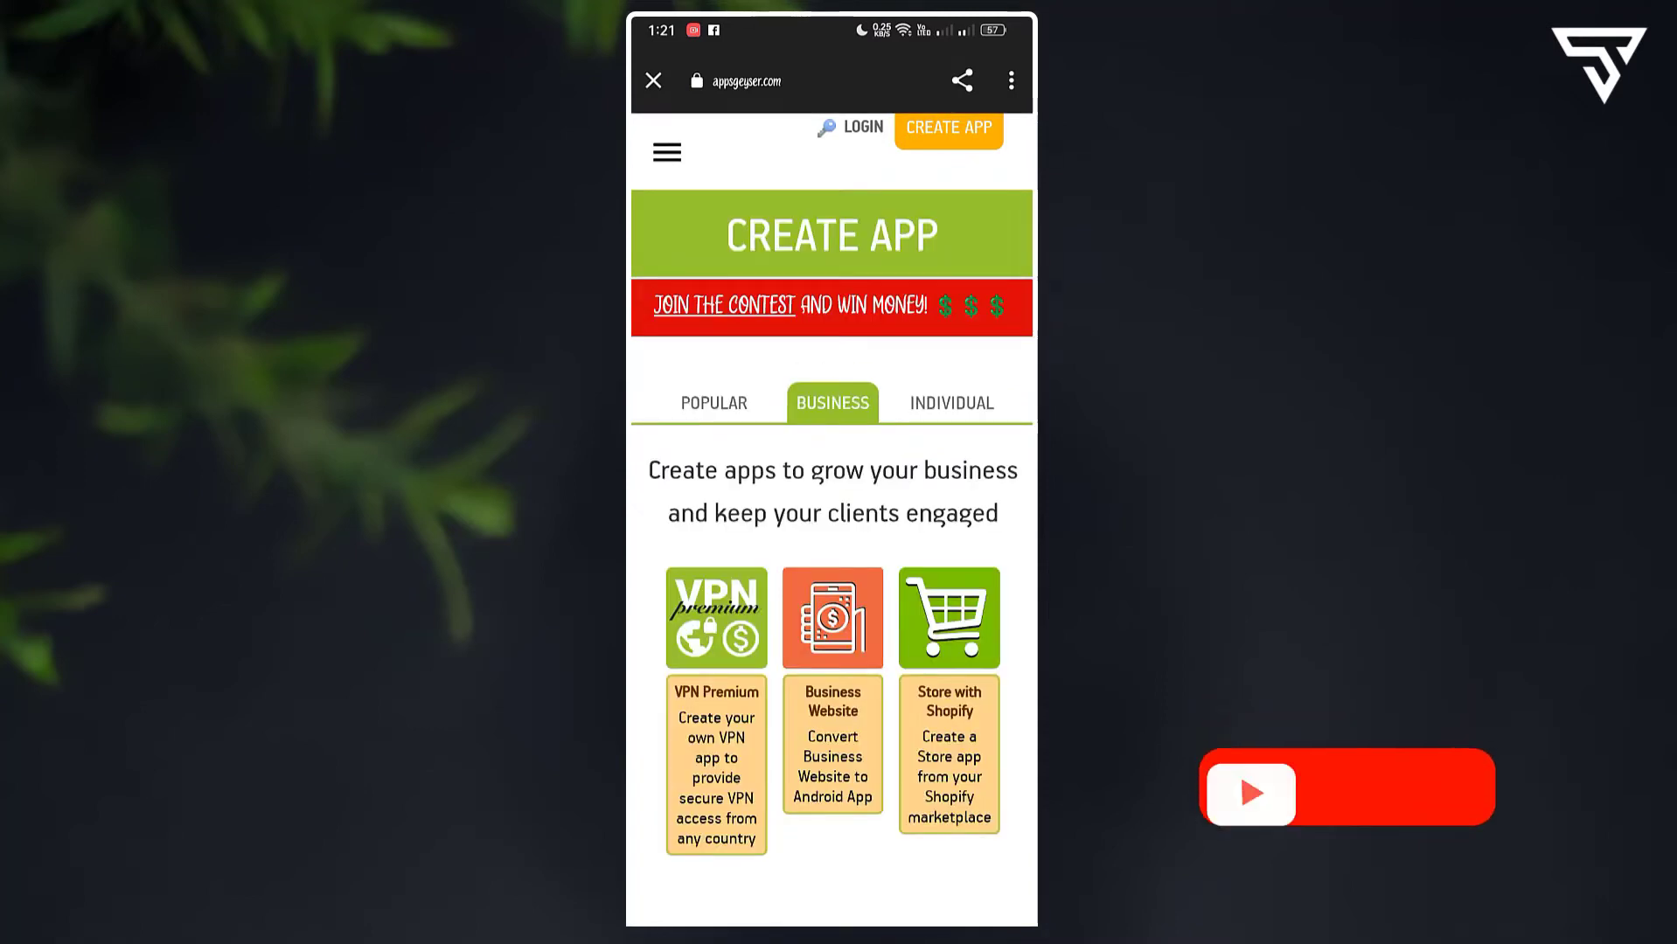
pyautogui.scroll(-2, 967, 613)
pyautogui.click(951, 242)
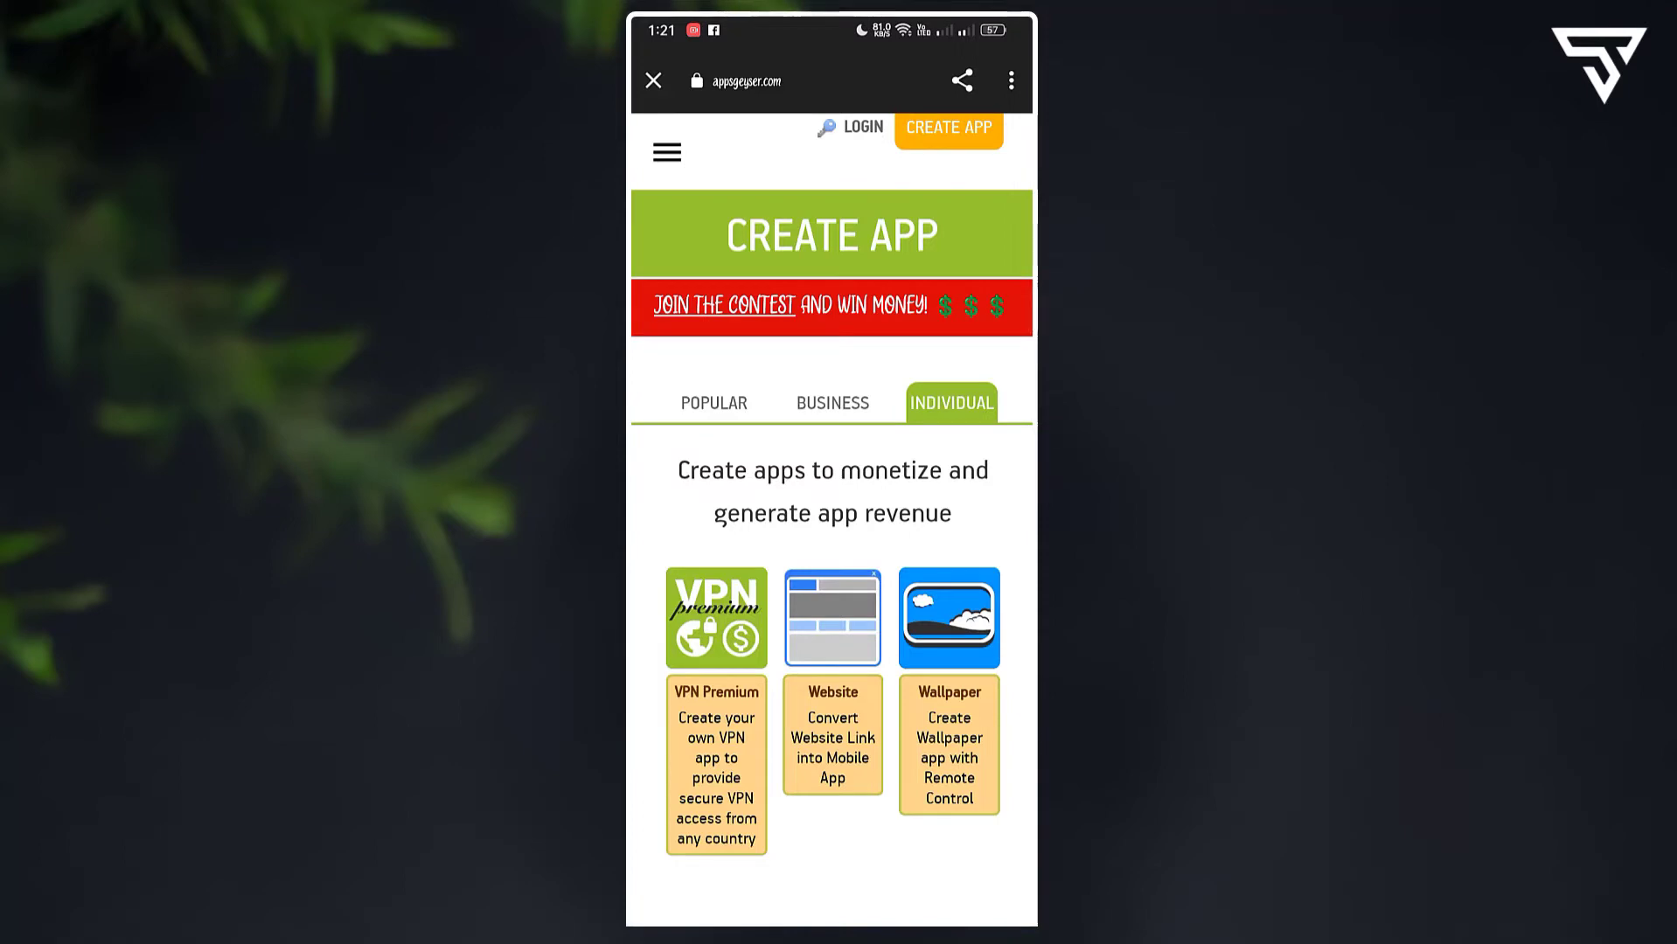
pyautogui.click(714, 402)
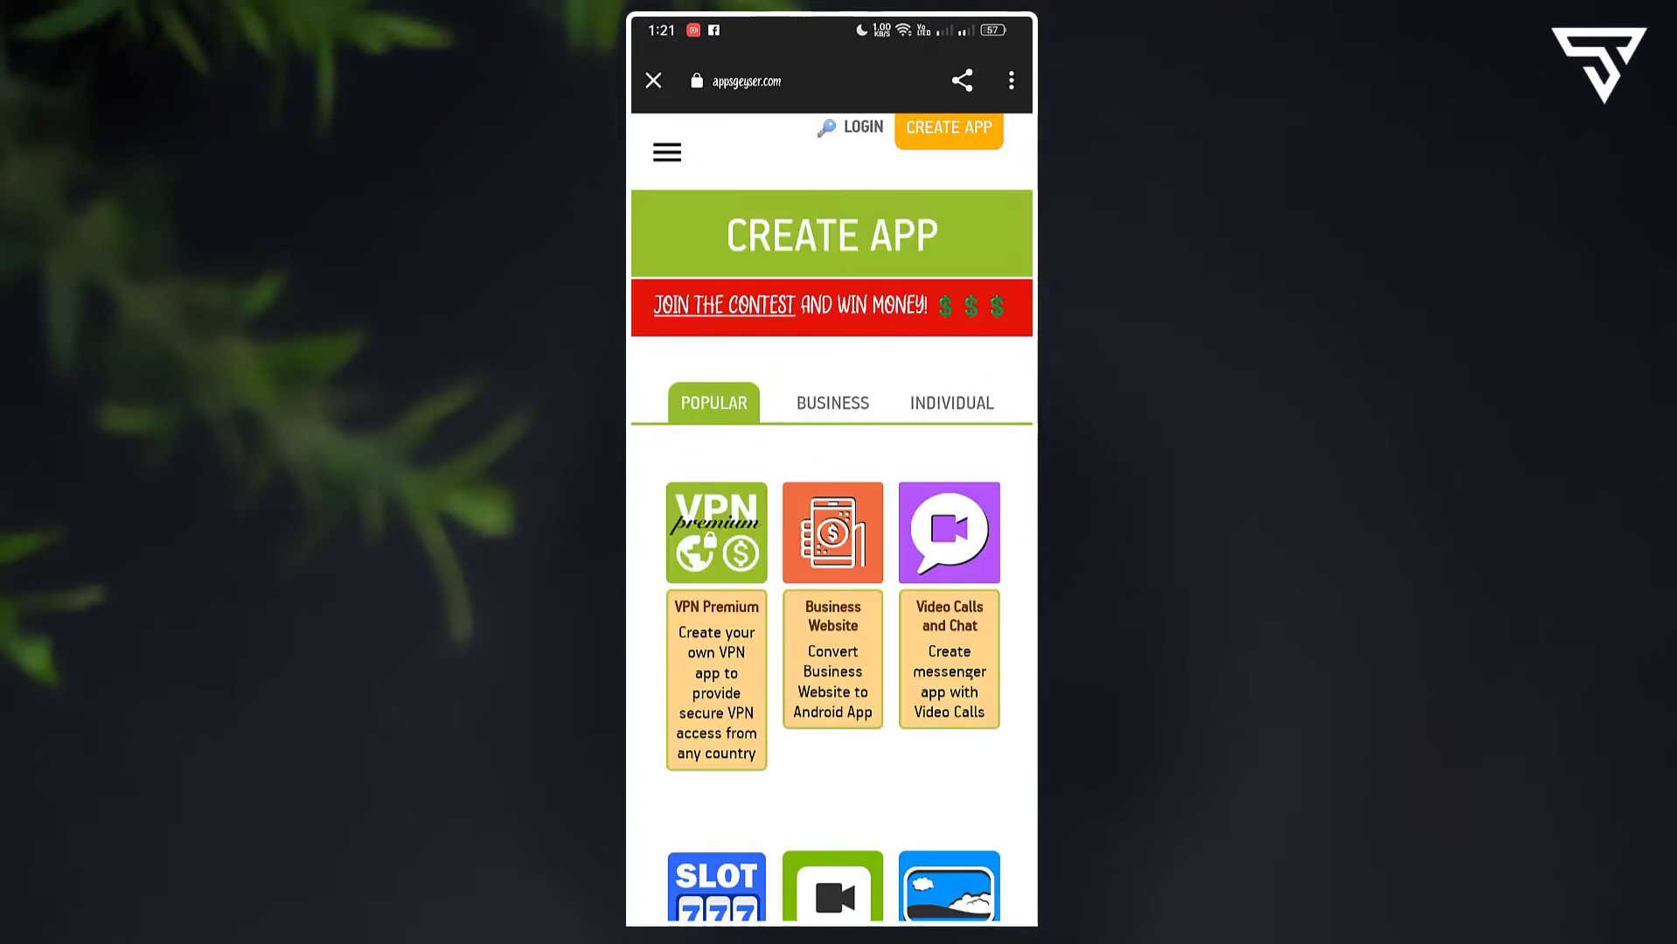
pyautogui.scroll(-2, 901, 683)
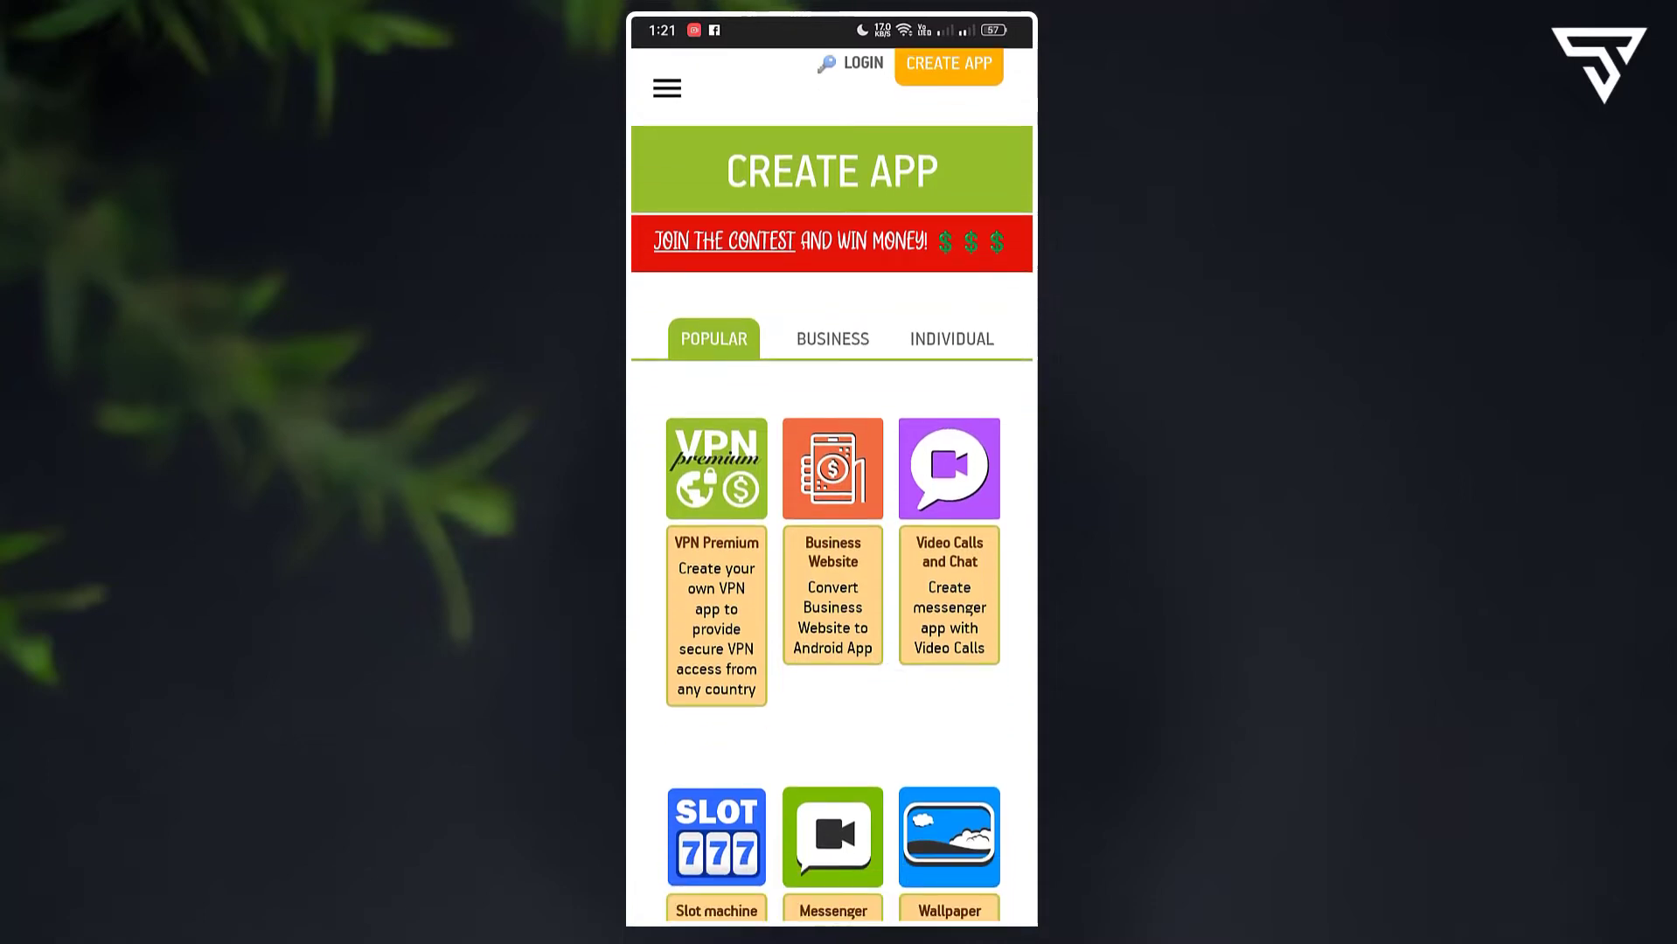
pyautogui.scroll(-2, 677, 556)
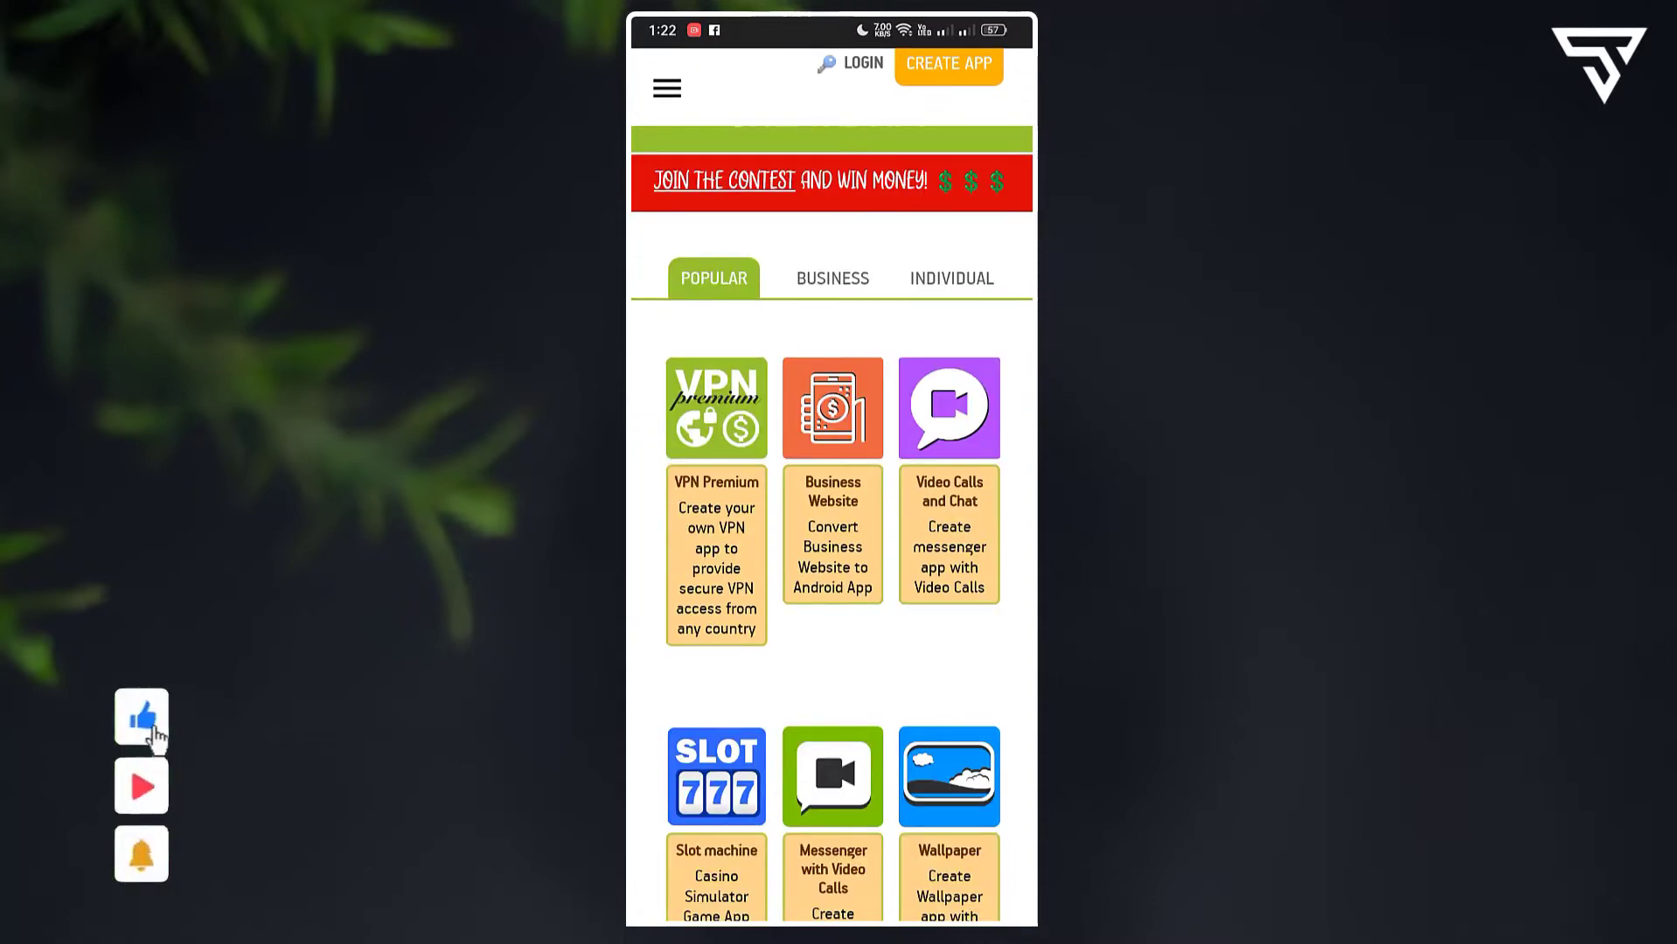
pyautogui.click(716, 411)
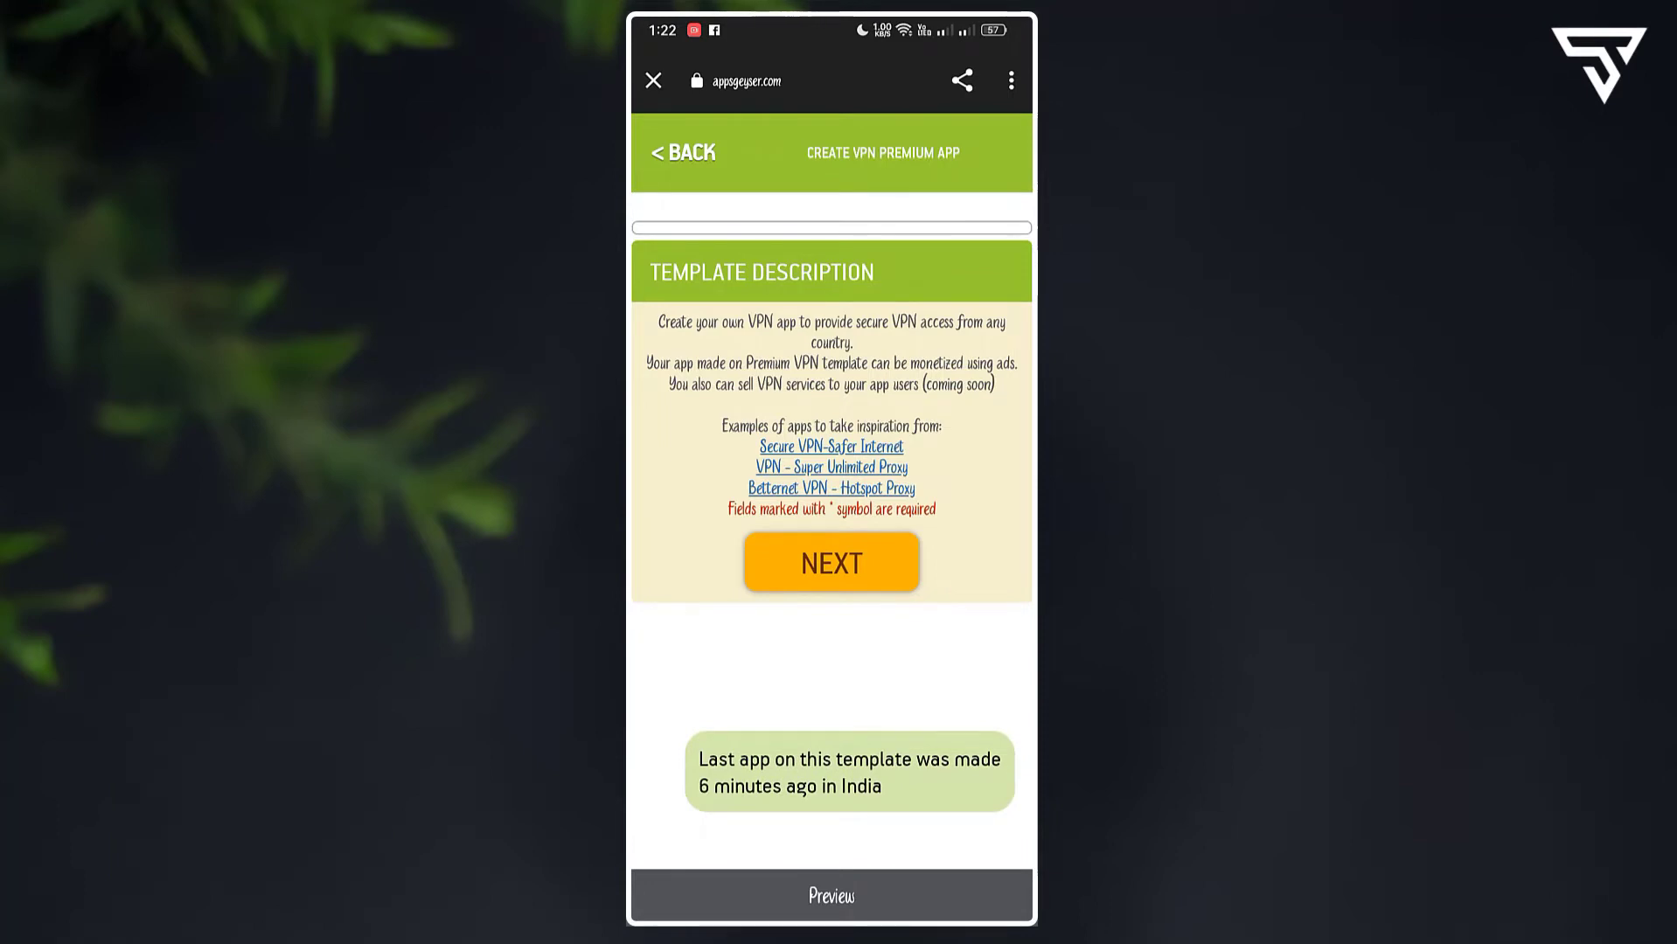
# Advance from the VPN Premium template description to App Settings.
pyautogui.click(832, 563)
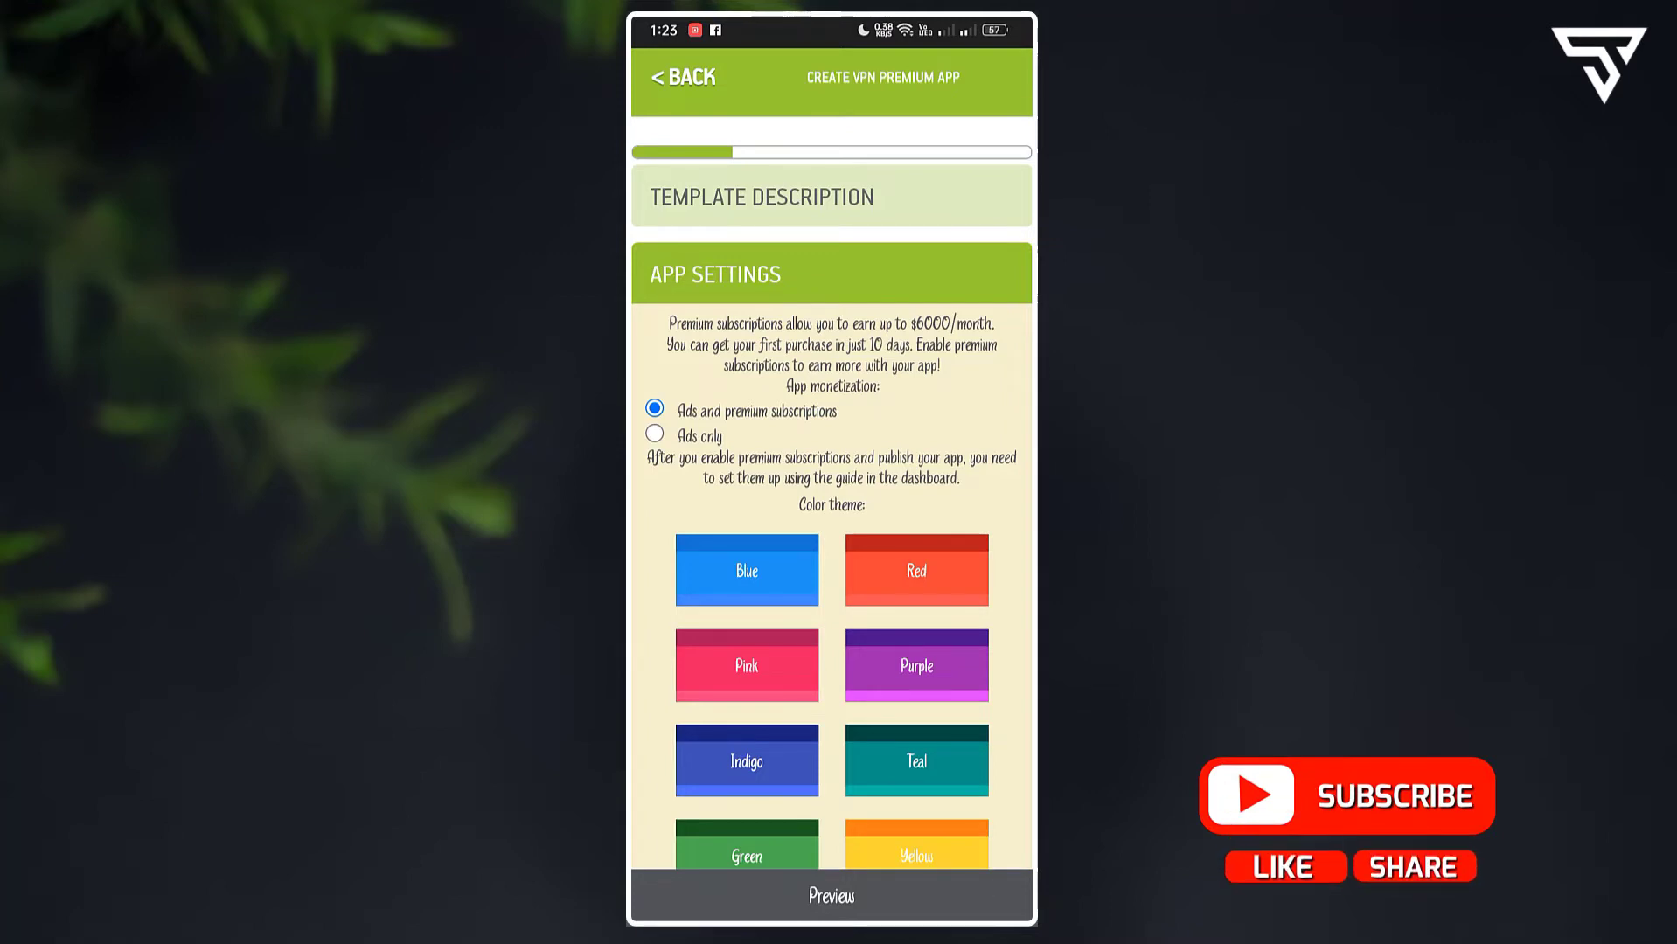
# Set monetization to Ads only and apply the grey colour theme.
pyautogui.click(654, 433)
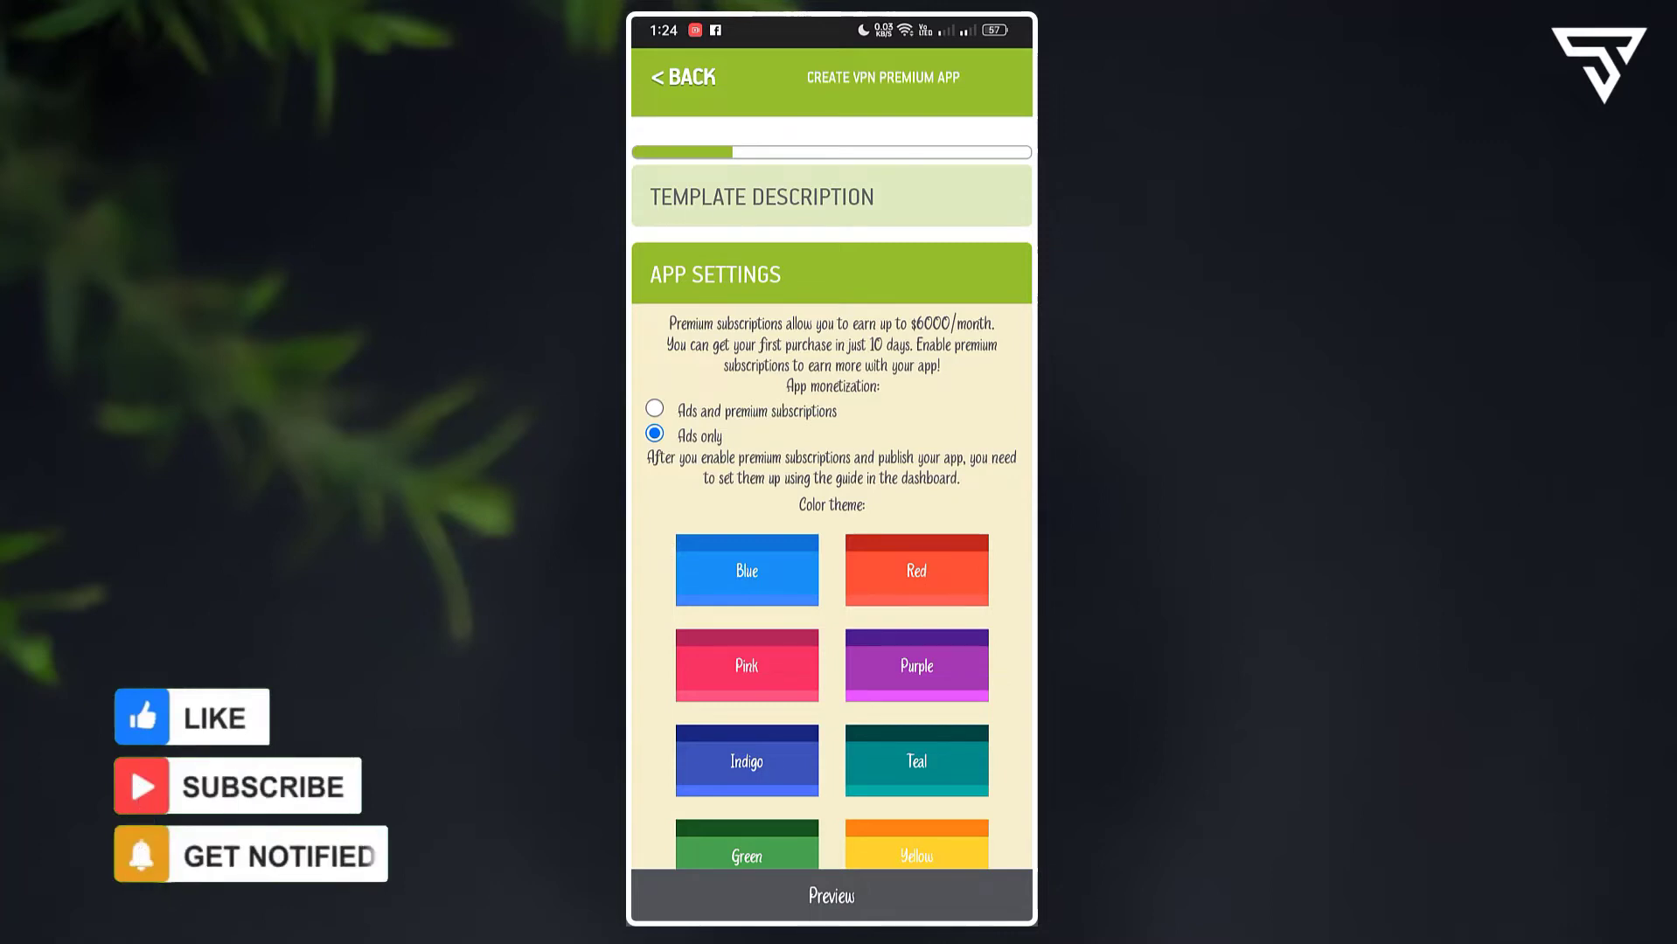
pyautogui.scroll(-4, 893, 768)
pyautogui.scroll(-1, 914, 678)
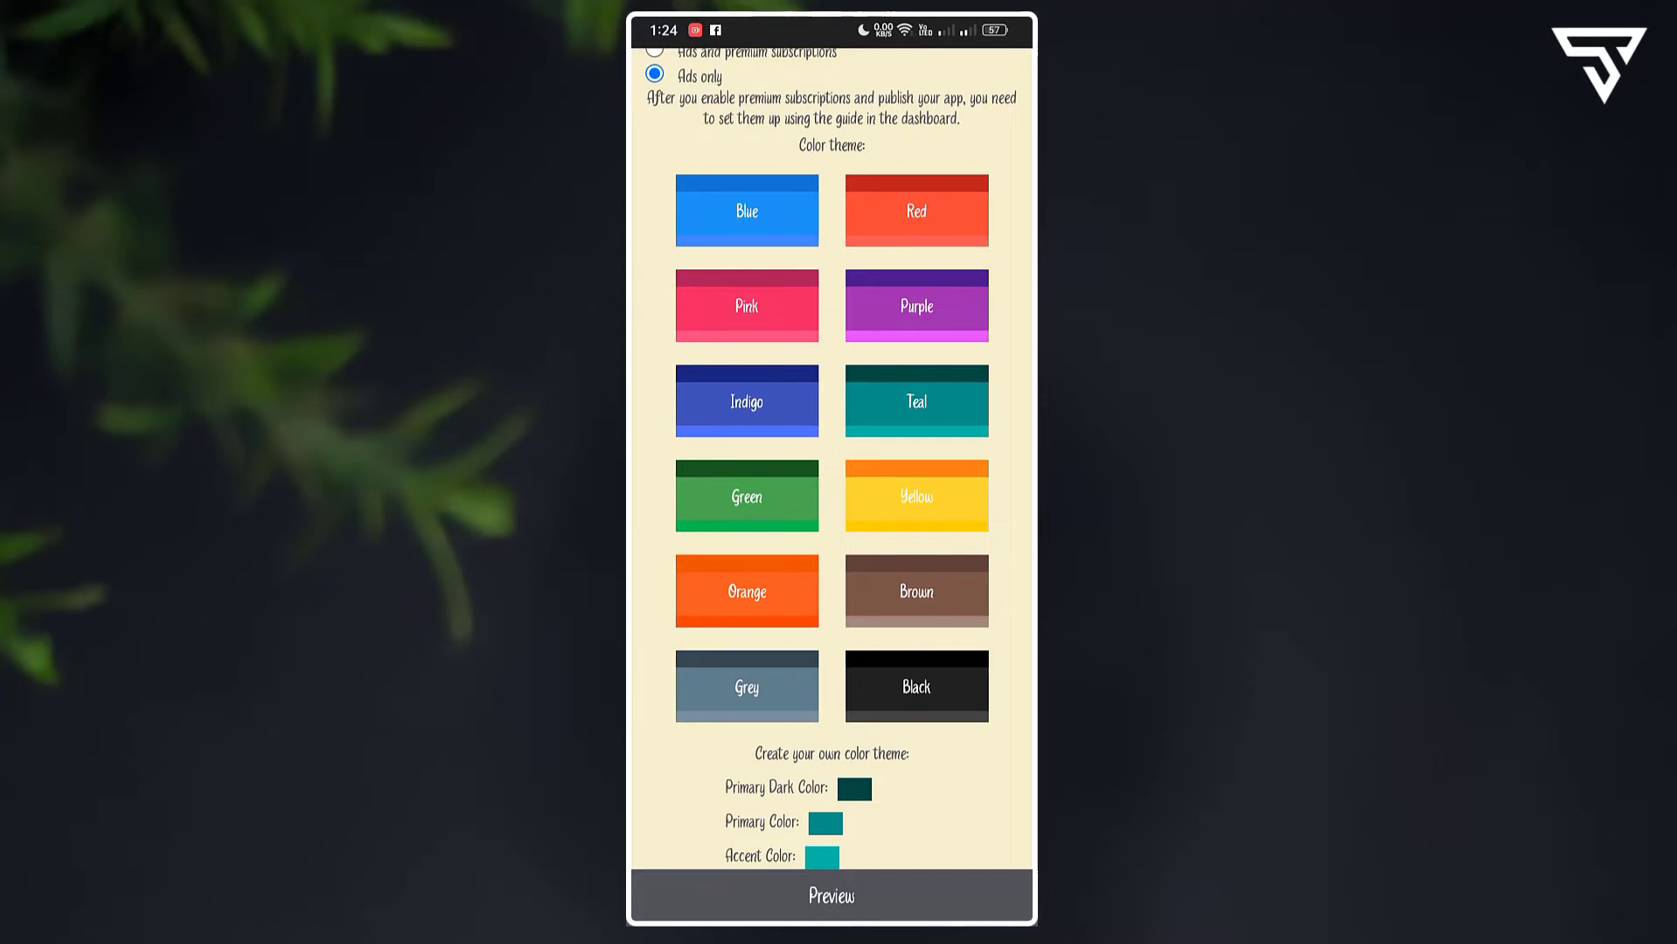
pyautogui.click(710, 688)
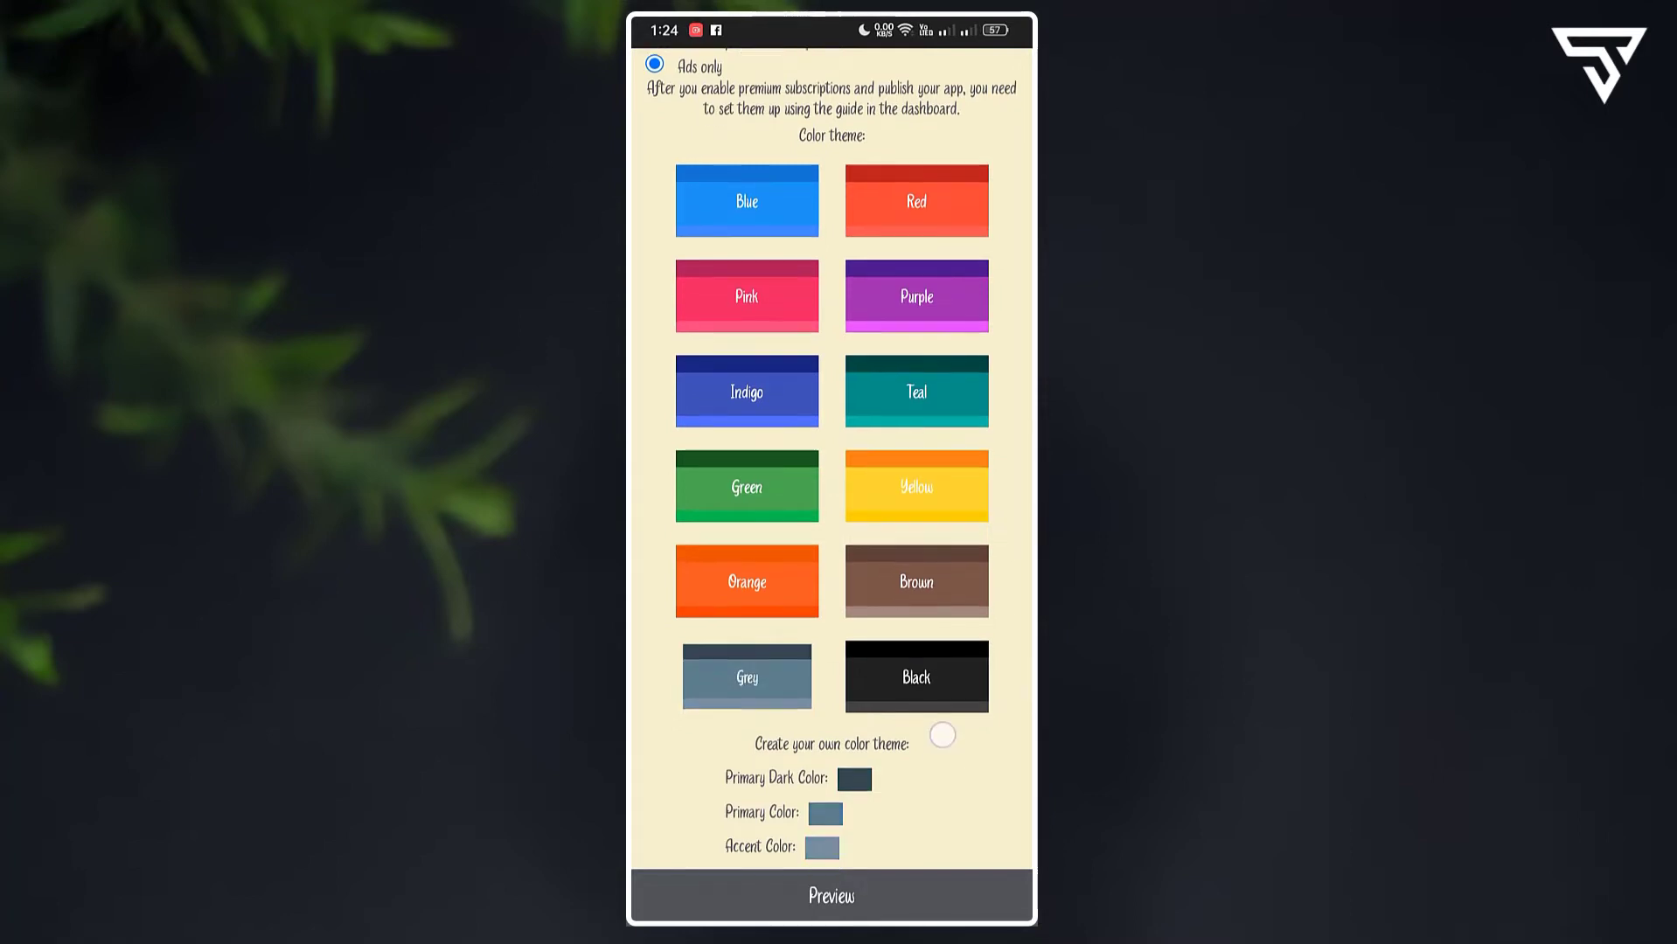
pyautogui.scroll(-3, 940, 738)
pyautogui.scroll(-3, 940, 693)
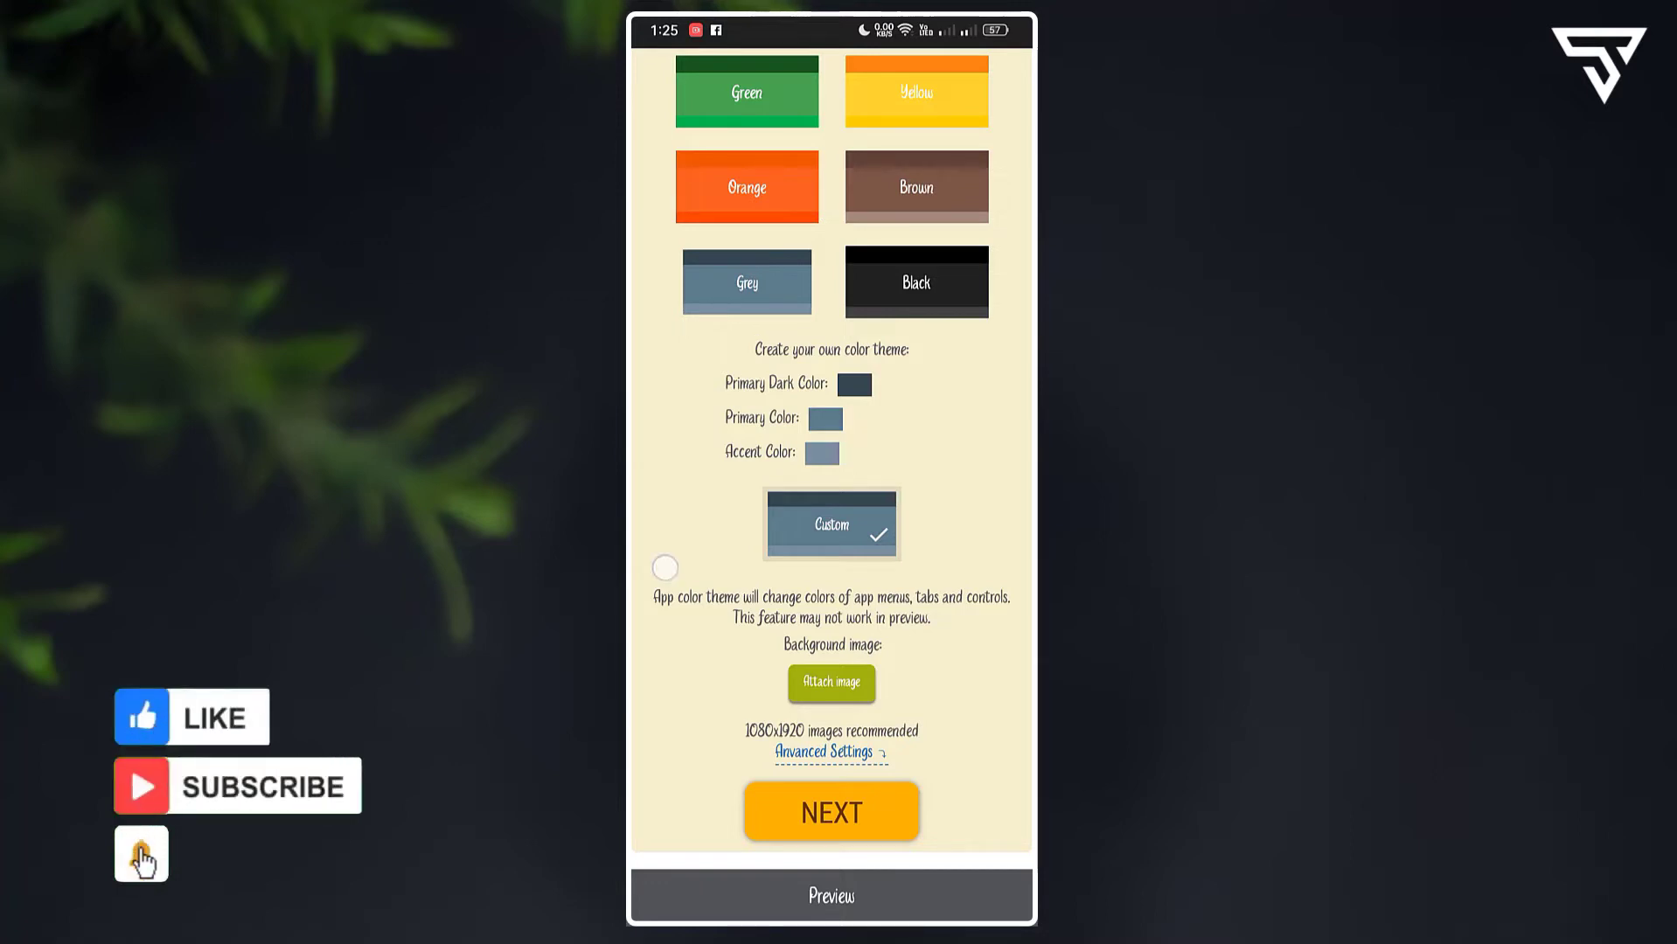
# Attach the cropped SR image as the app background and continue to App Name.
pyautogui.click(832, 682)
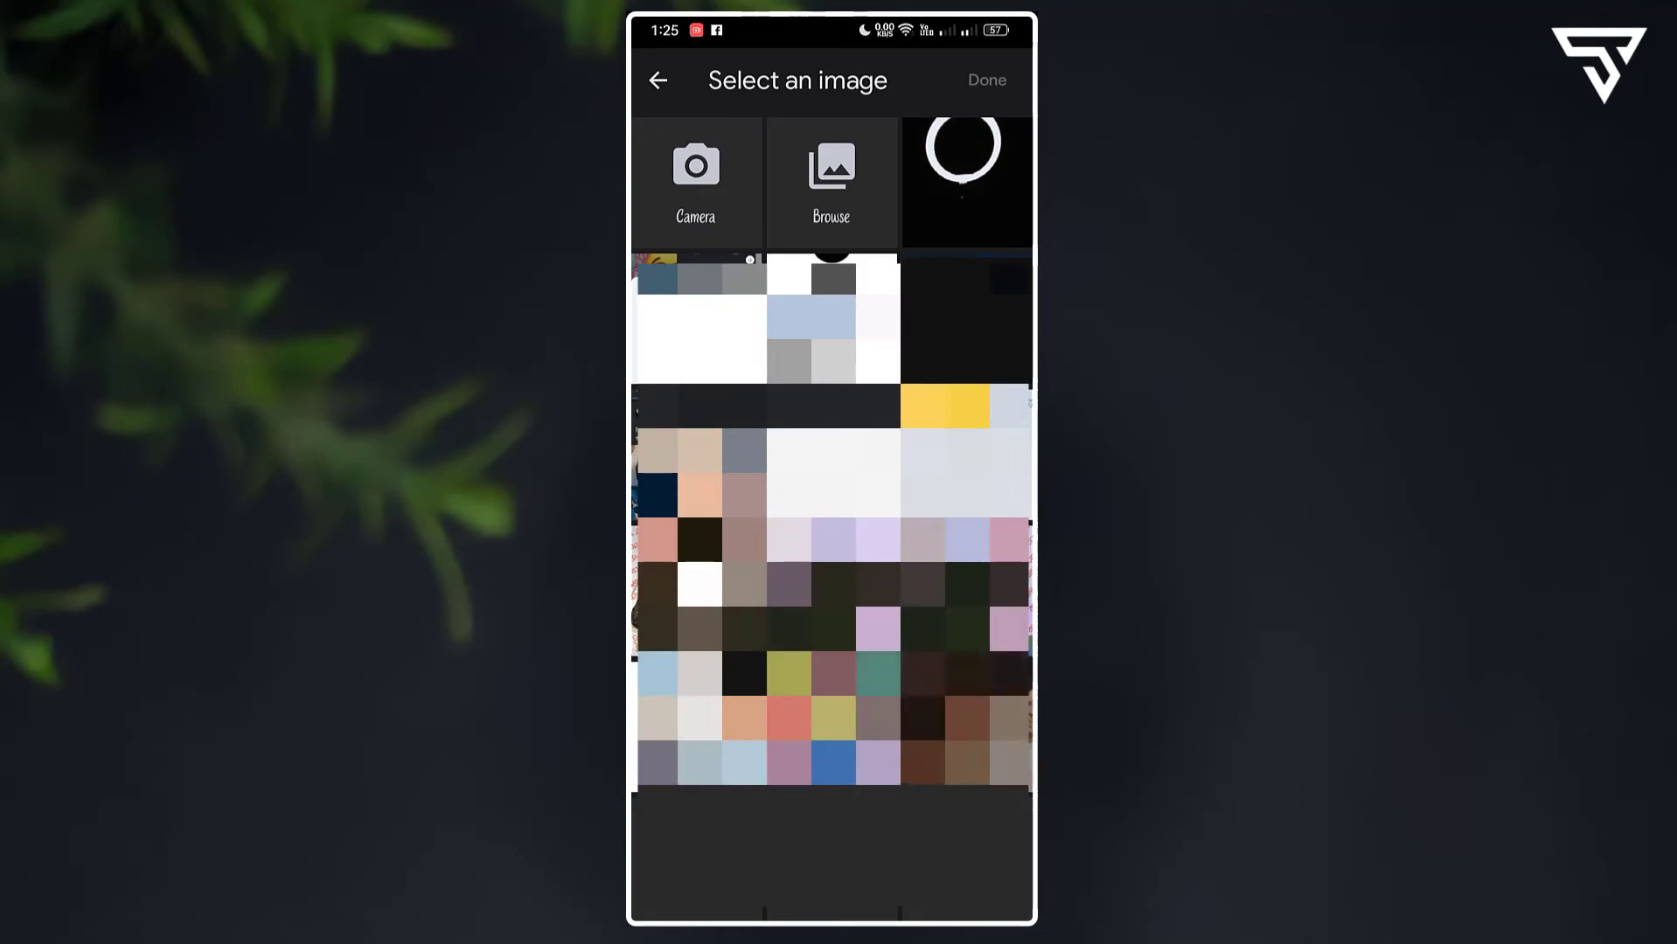
pyautogui.click(831, 183)
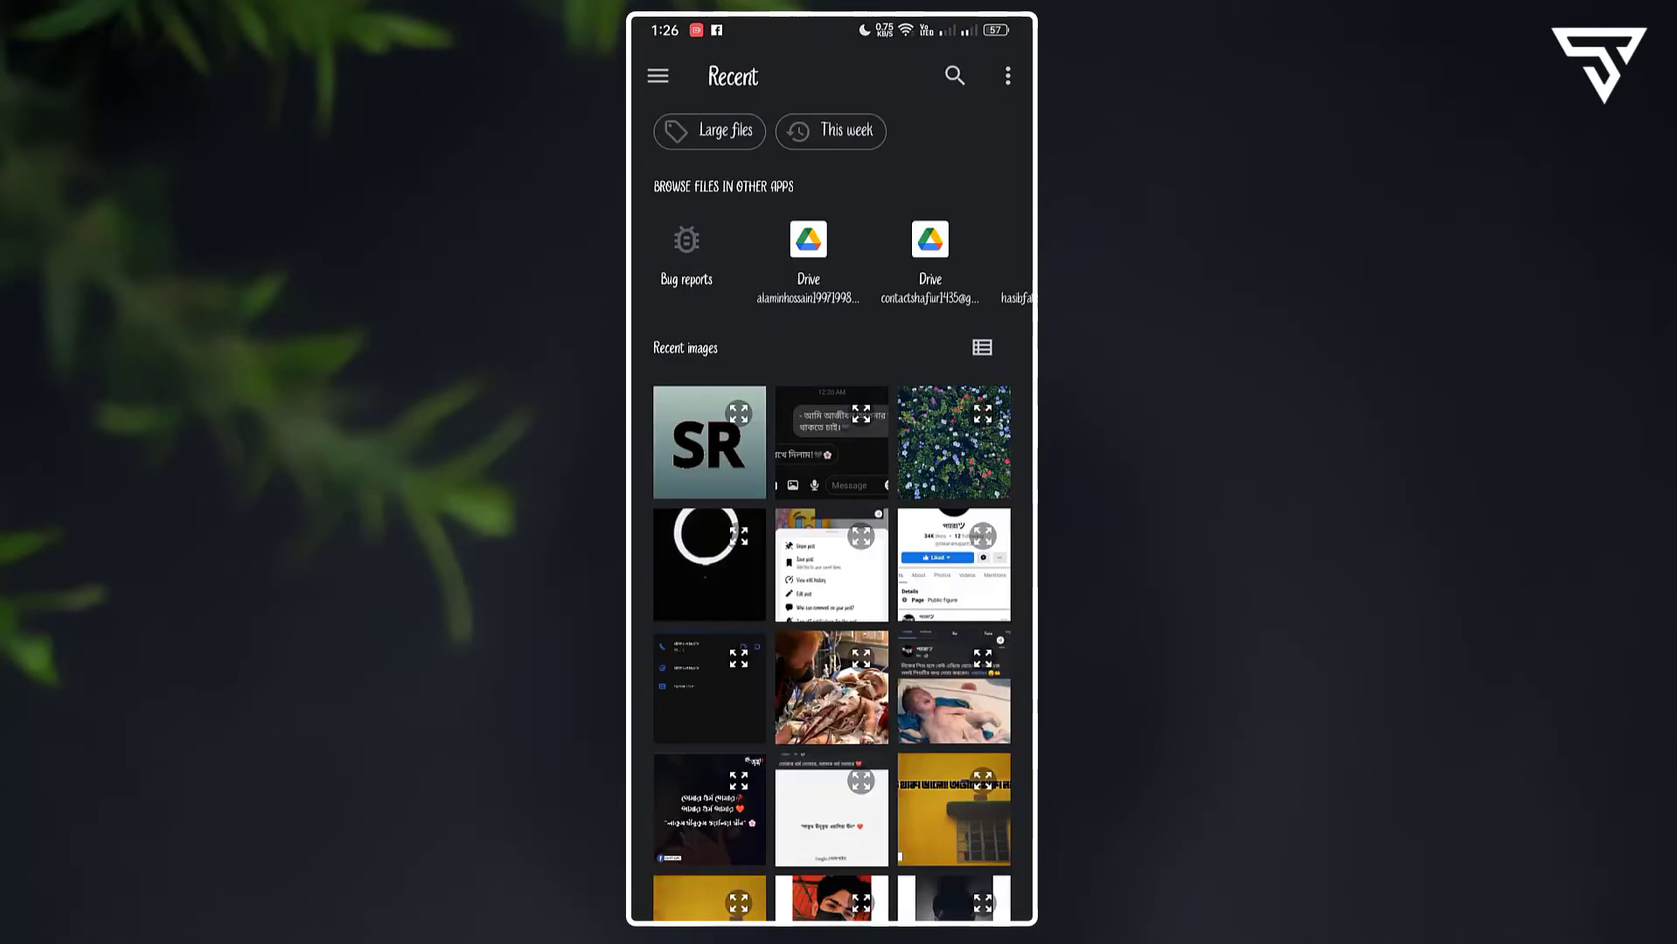
pyautogui.click(703, 461)
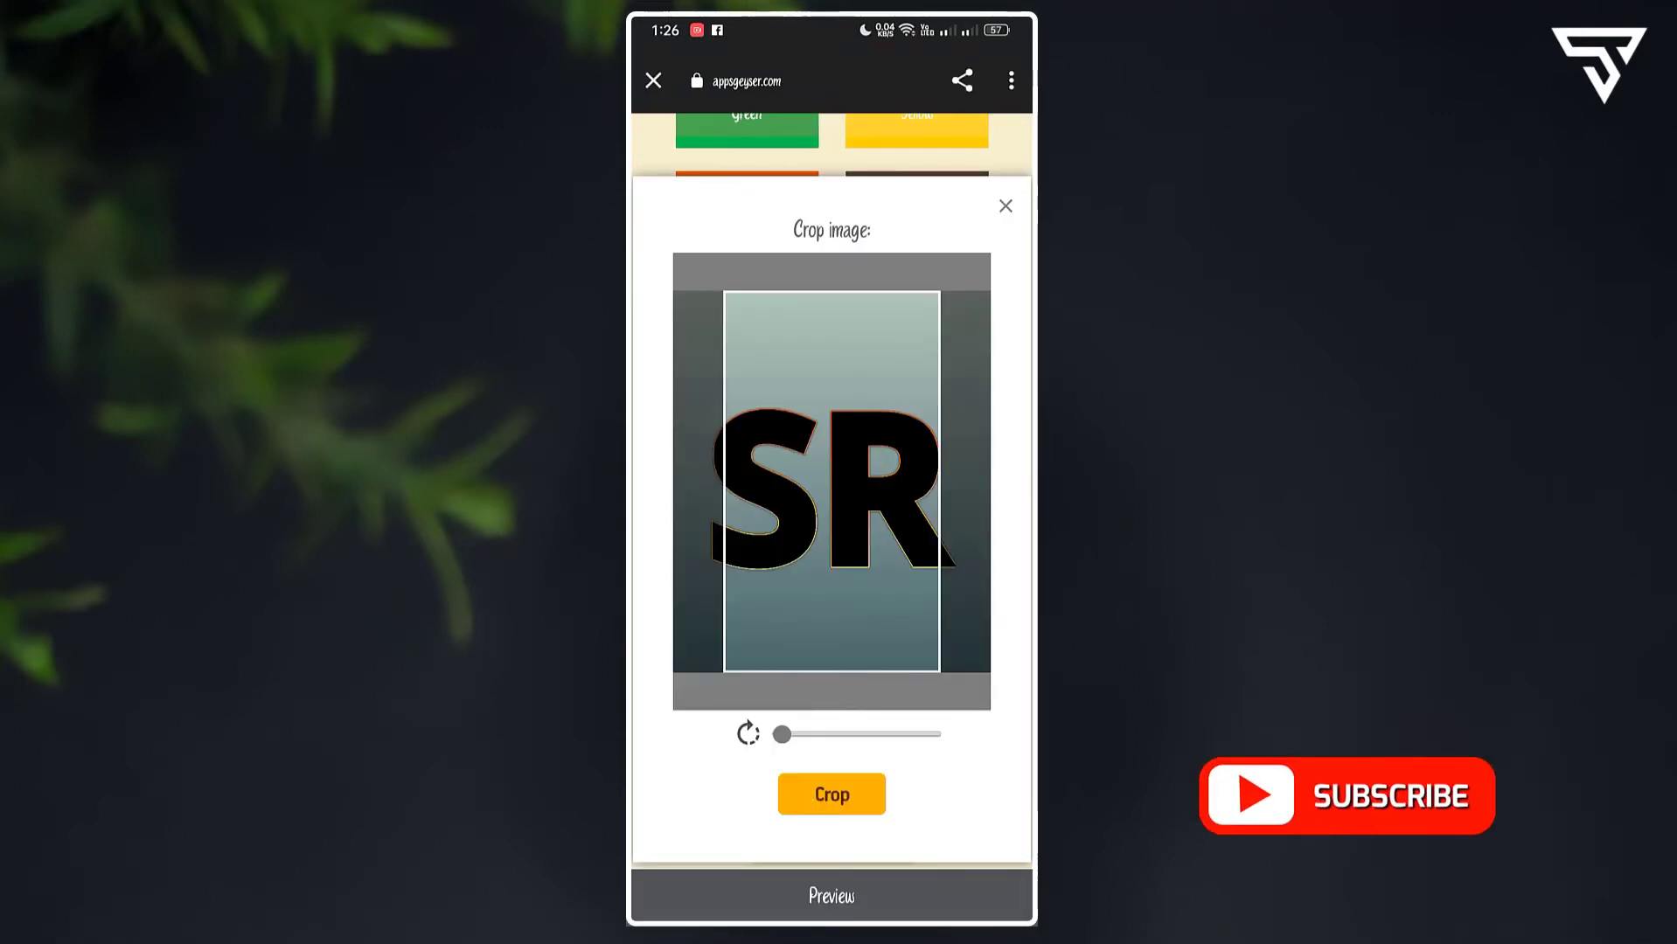
pyautogui.click(831, 795)
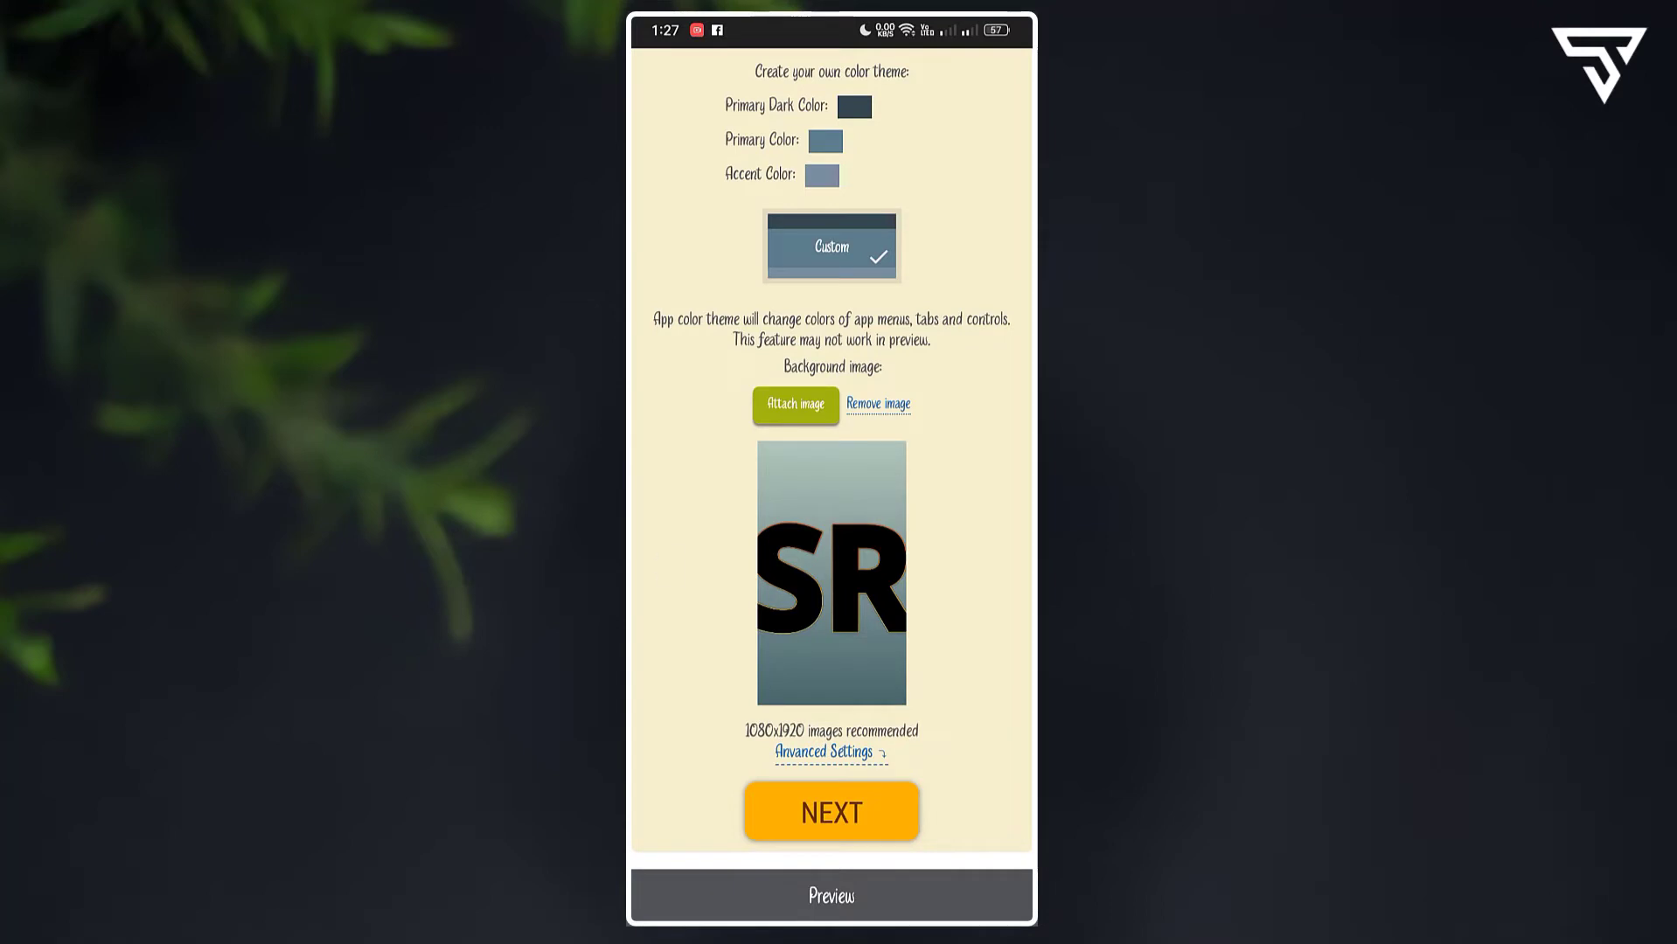
pyautogui.click(879, 815)
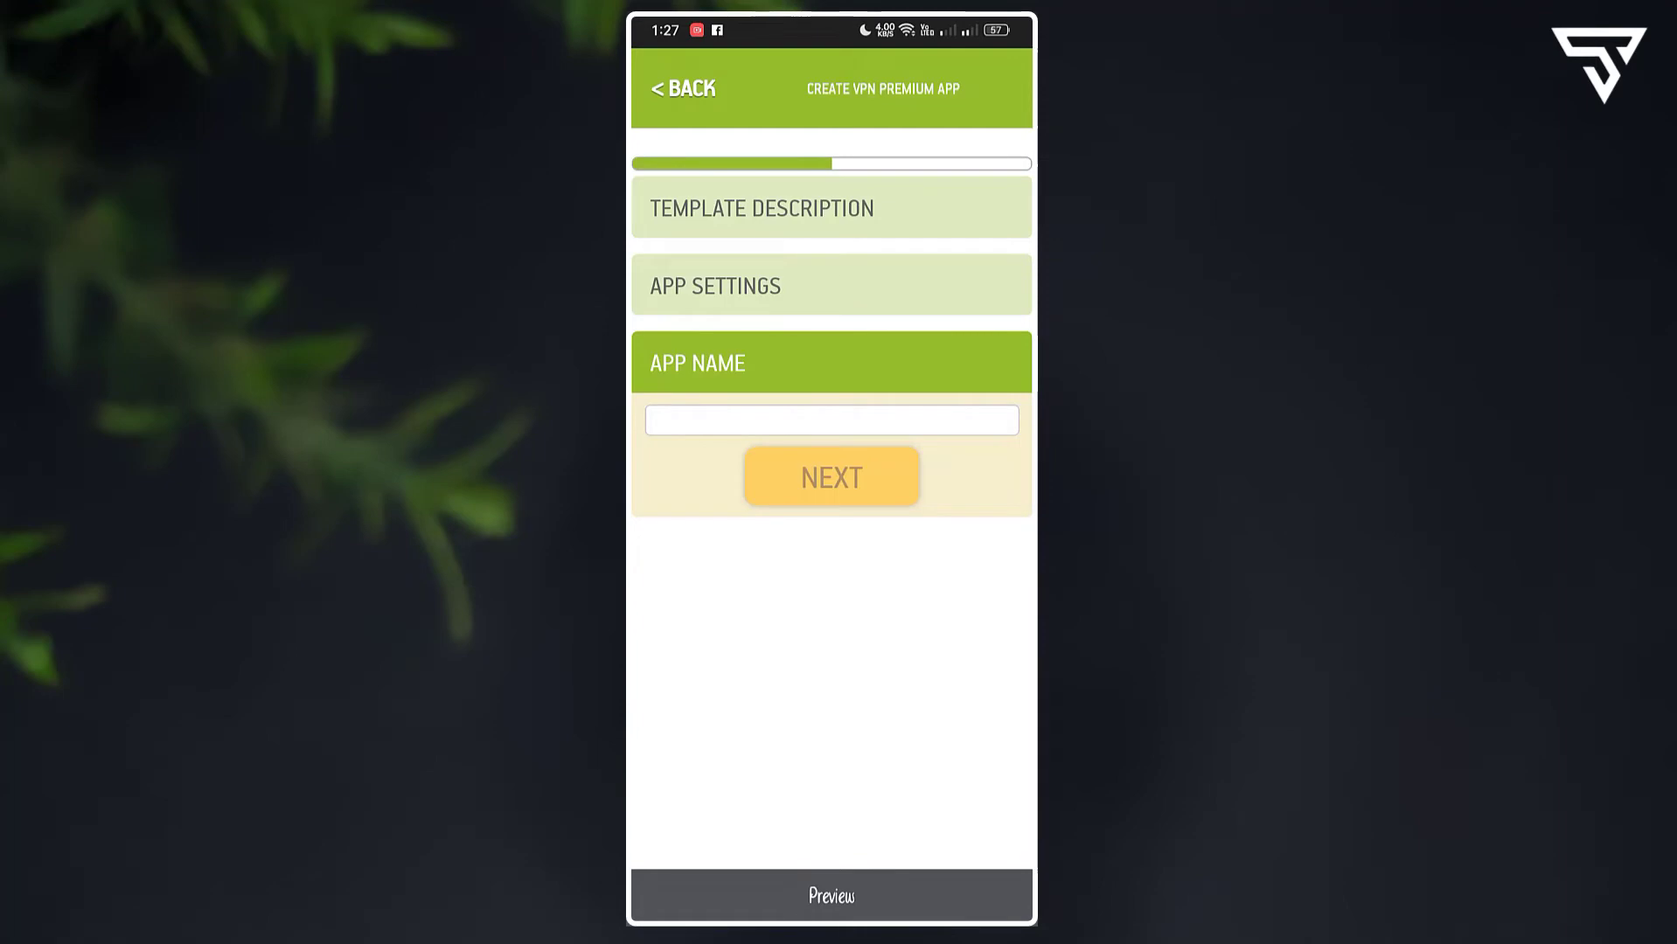
# Name the app 'Sk VPN' and advance to the Icon step.
pyautogui.click(667, 422)
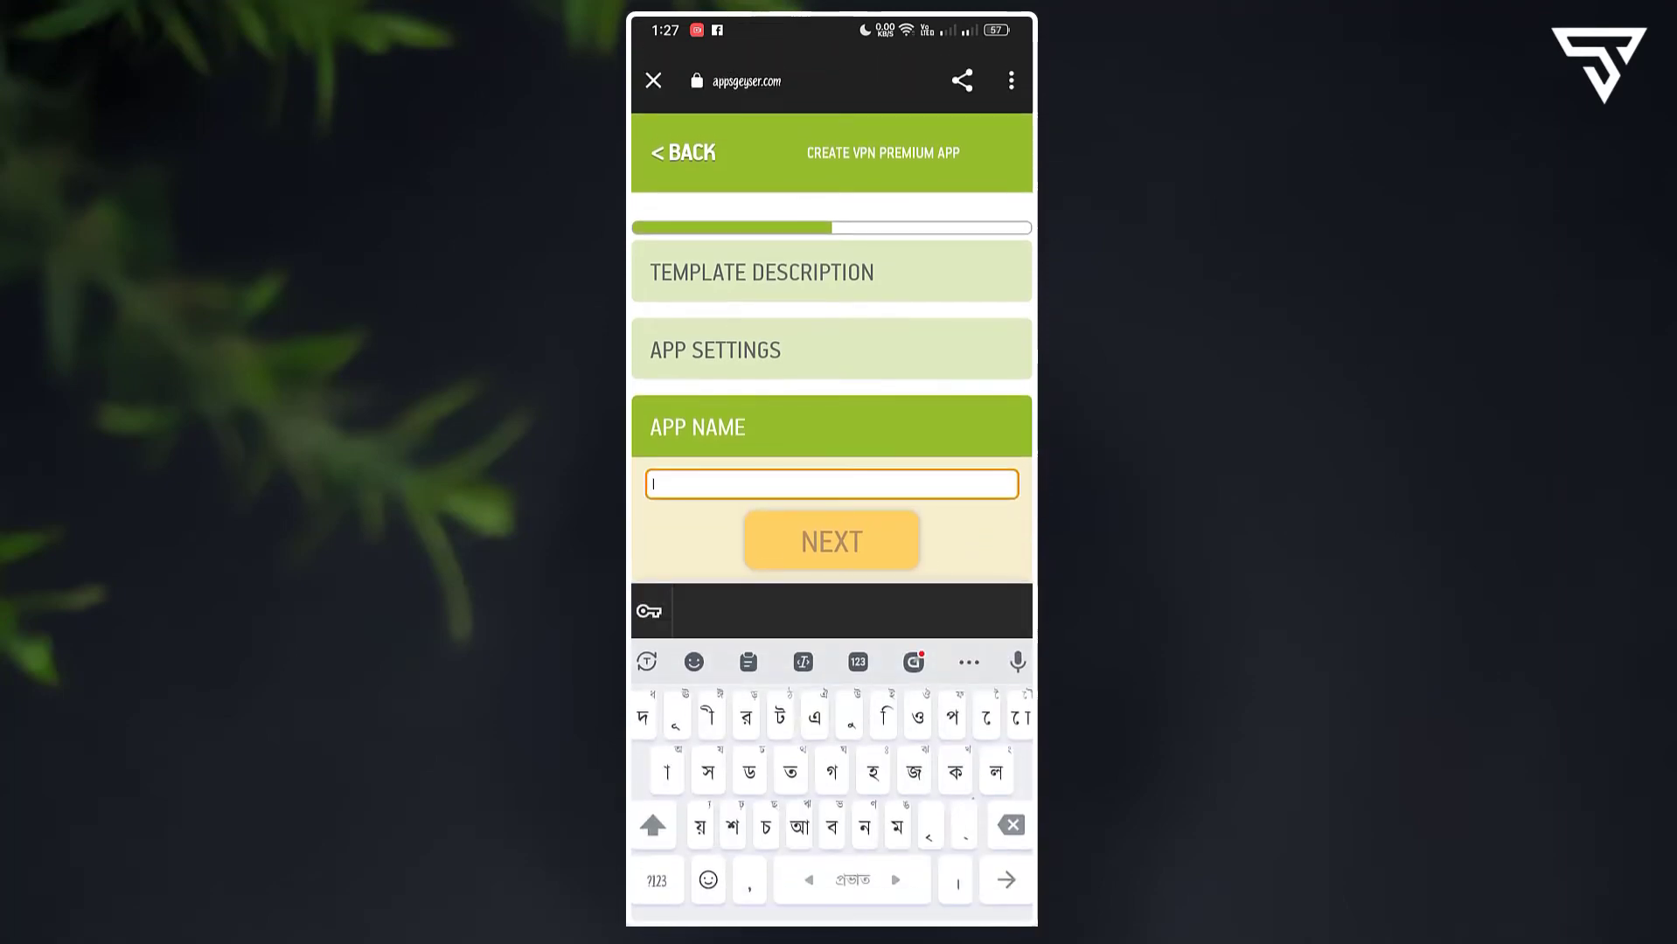
pyautogui.moveTo(822, 880); pyautogui.dragTo(900, 881)
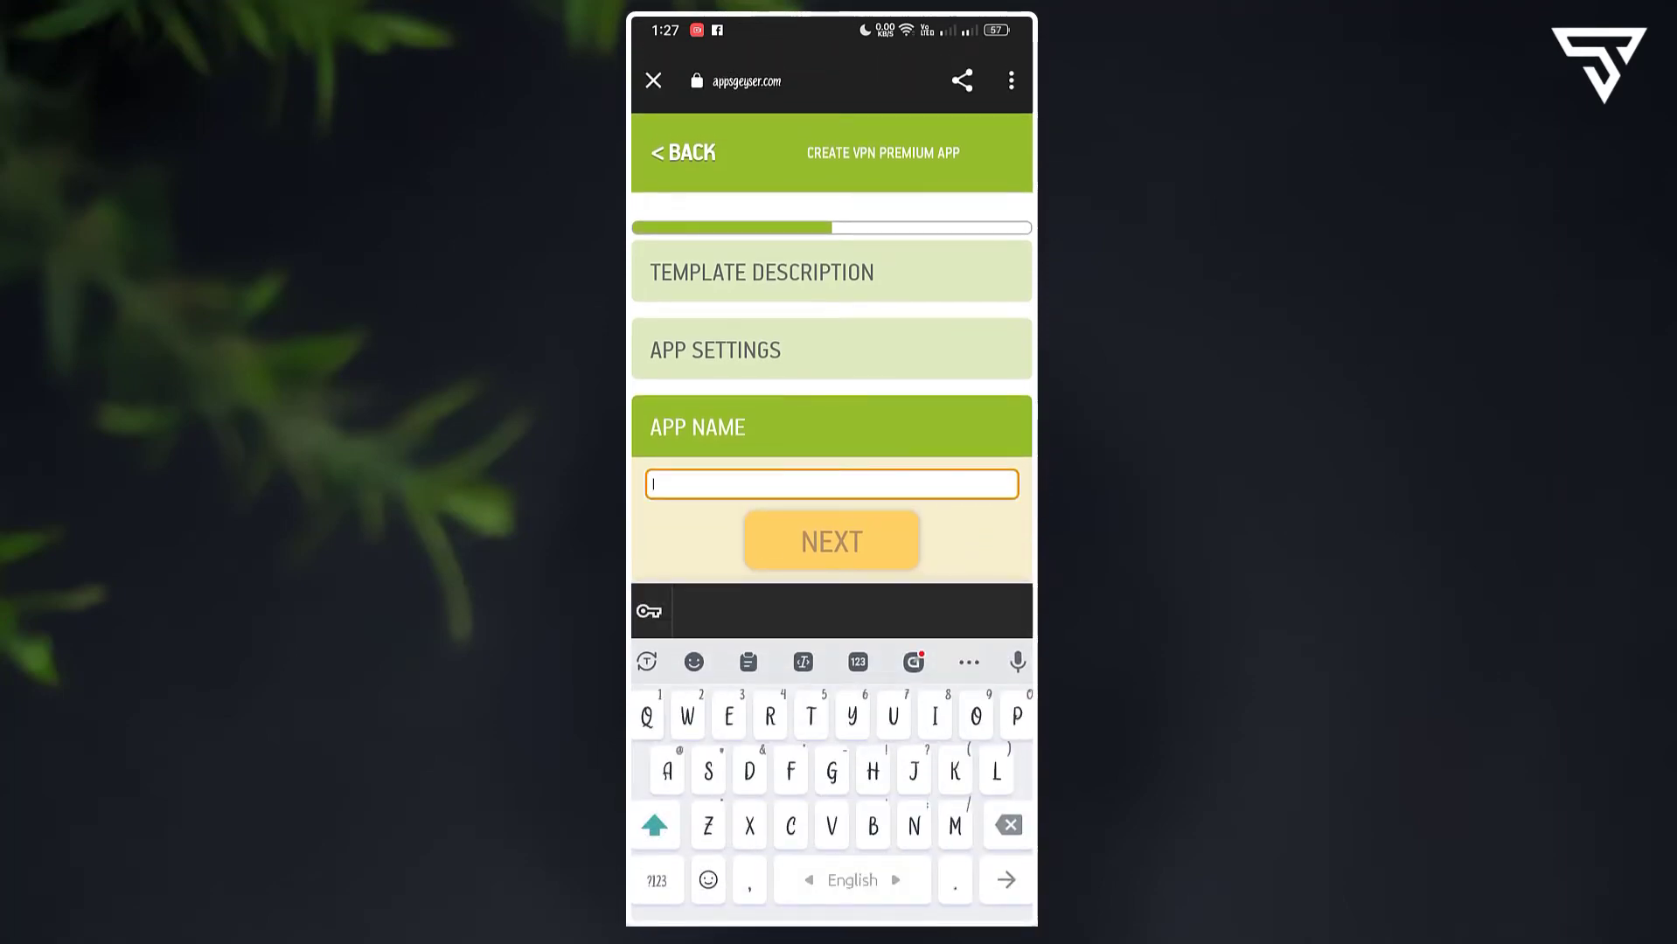
pyautogui.write('Sk')
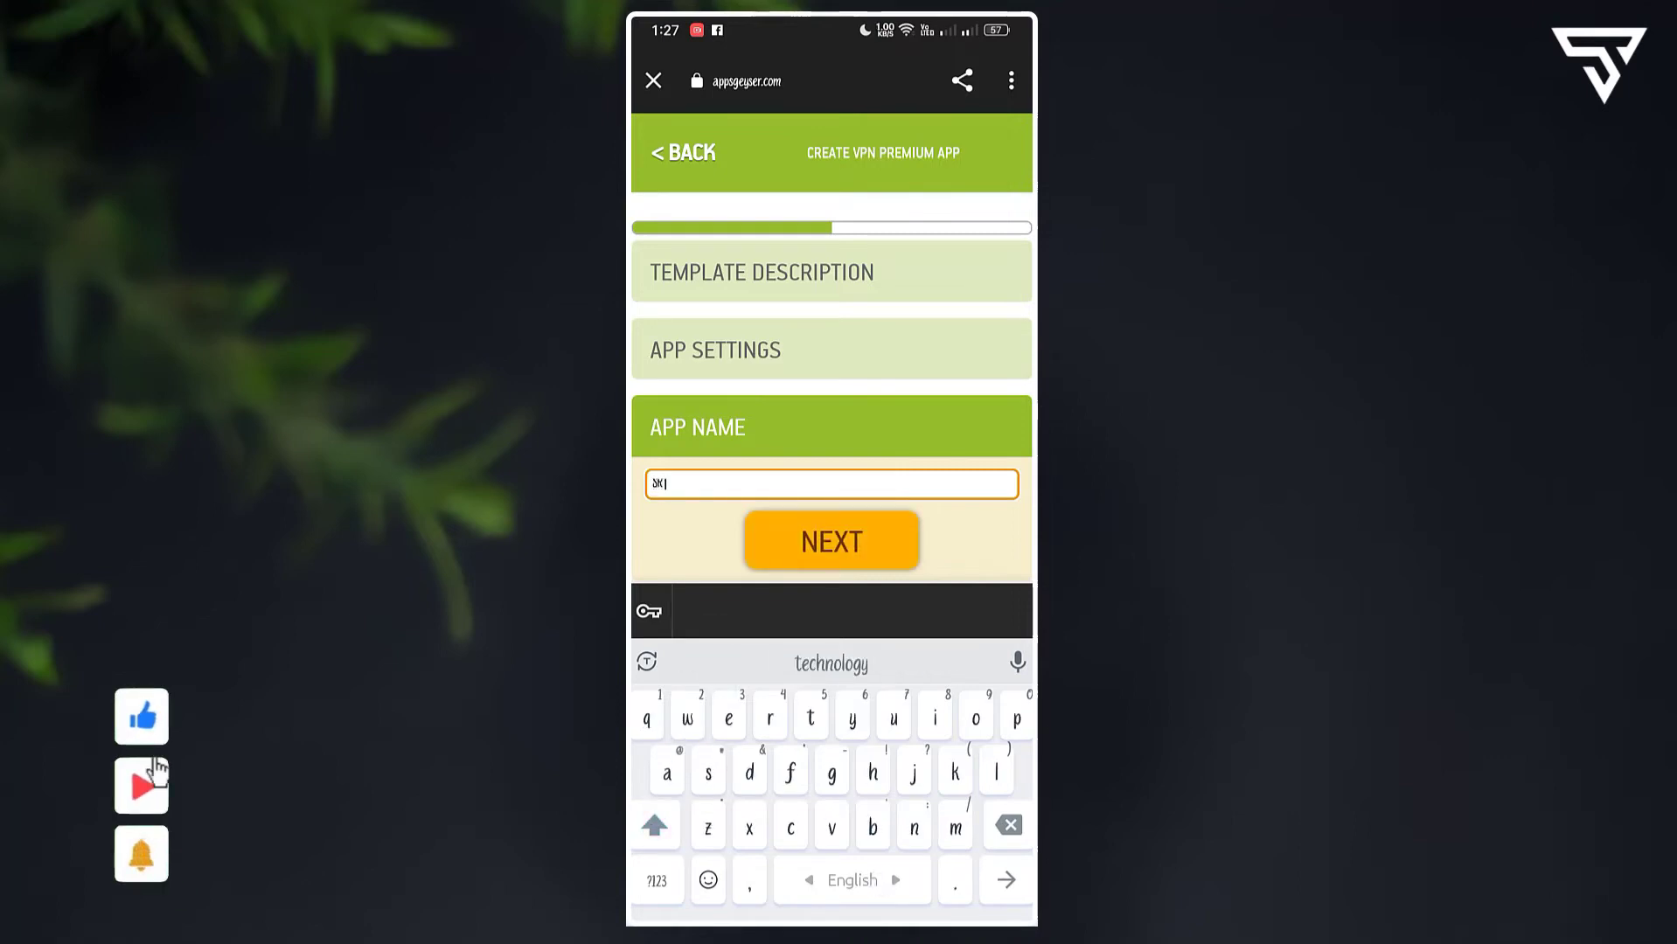
pyautogui.write(' VPN')
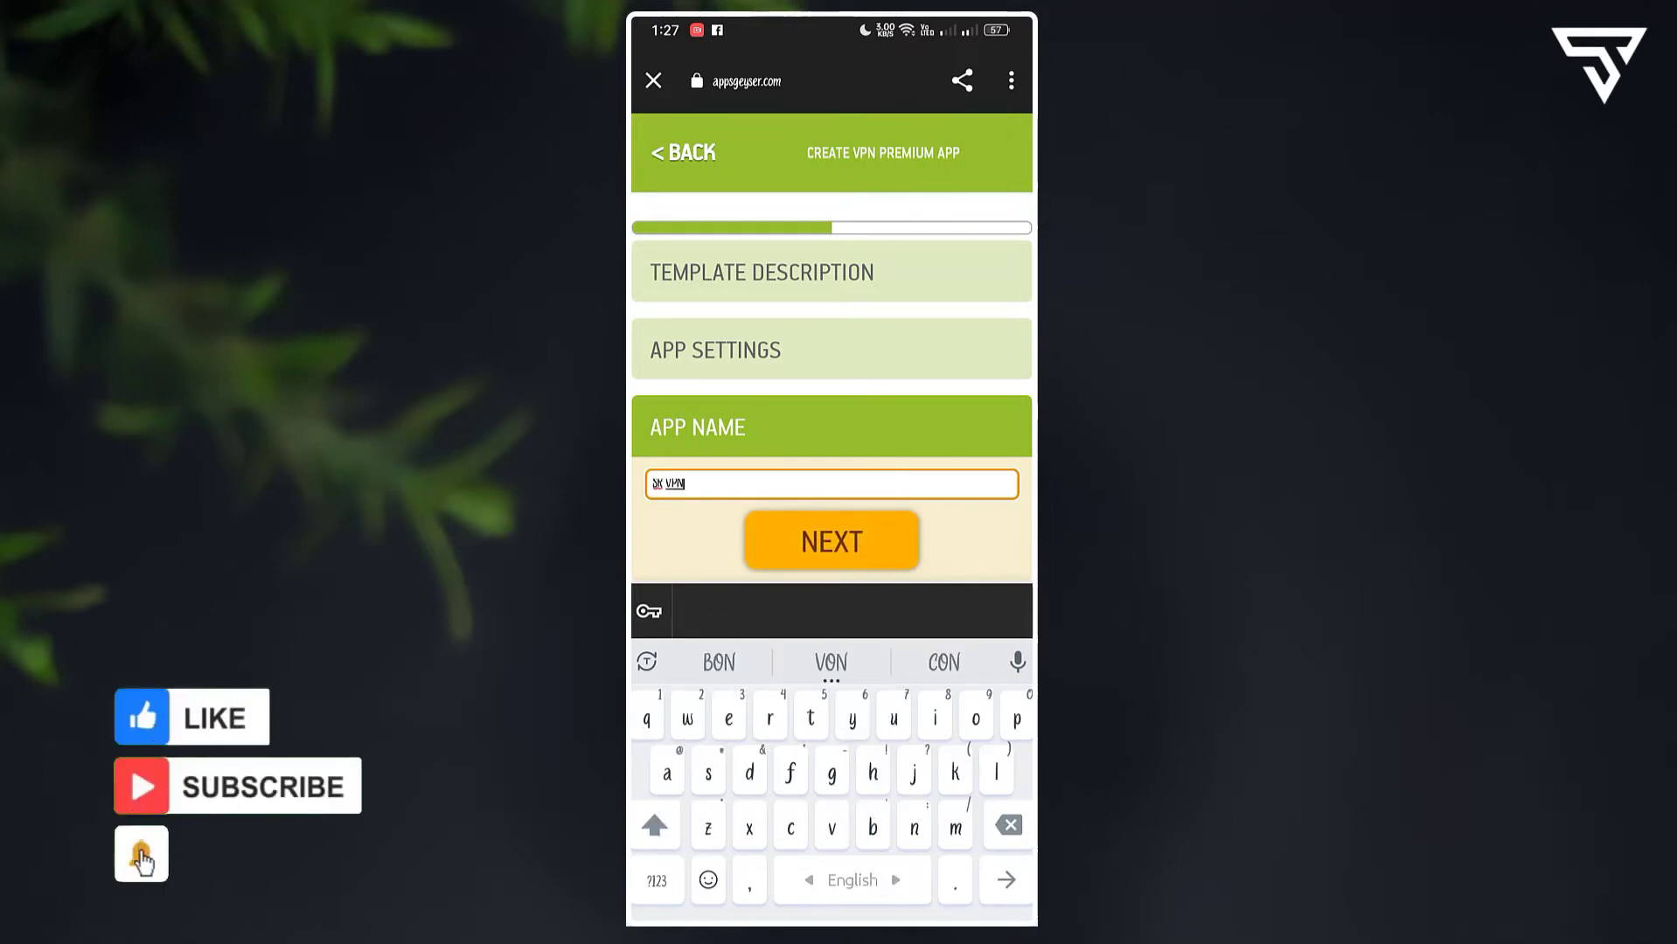
pyautogui.press('Return')
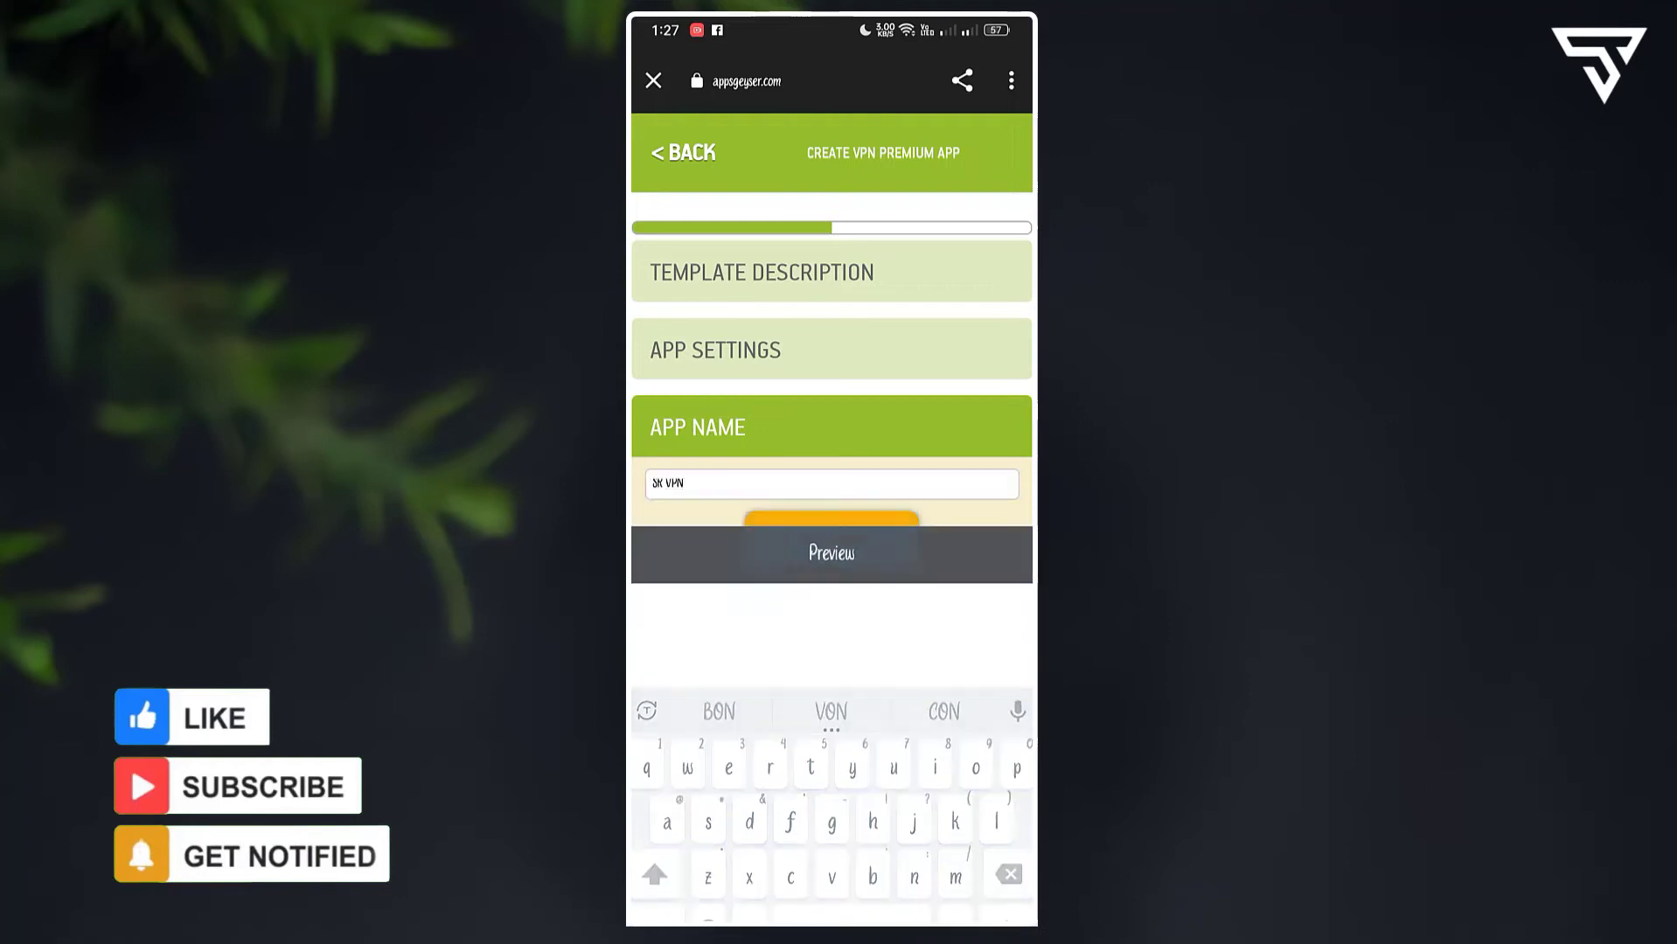
pyautogui.click(832, 539)
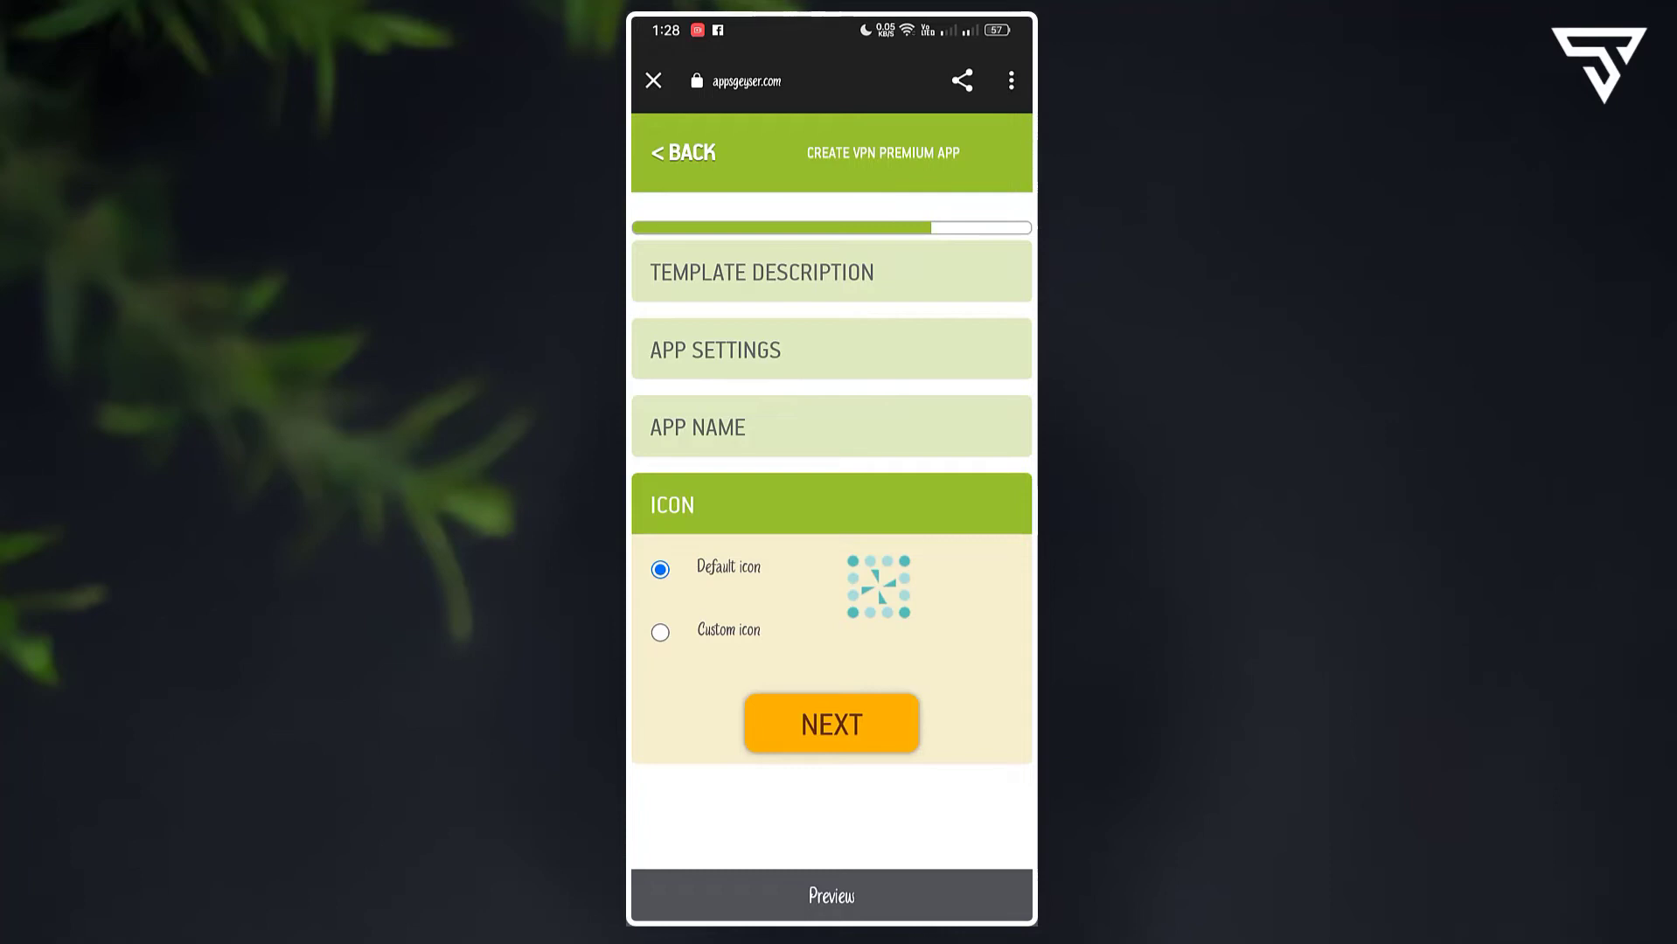
# Upload and crop the SR image as the custom icon, then advance to Create.
pyautogui.click(660, 632)
pyautogui.click(877, 597)
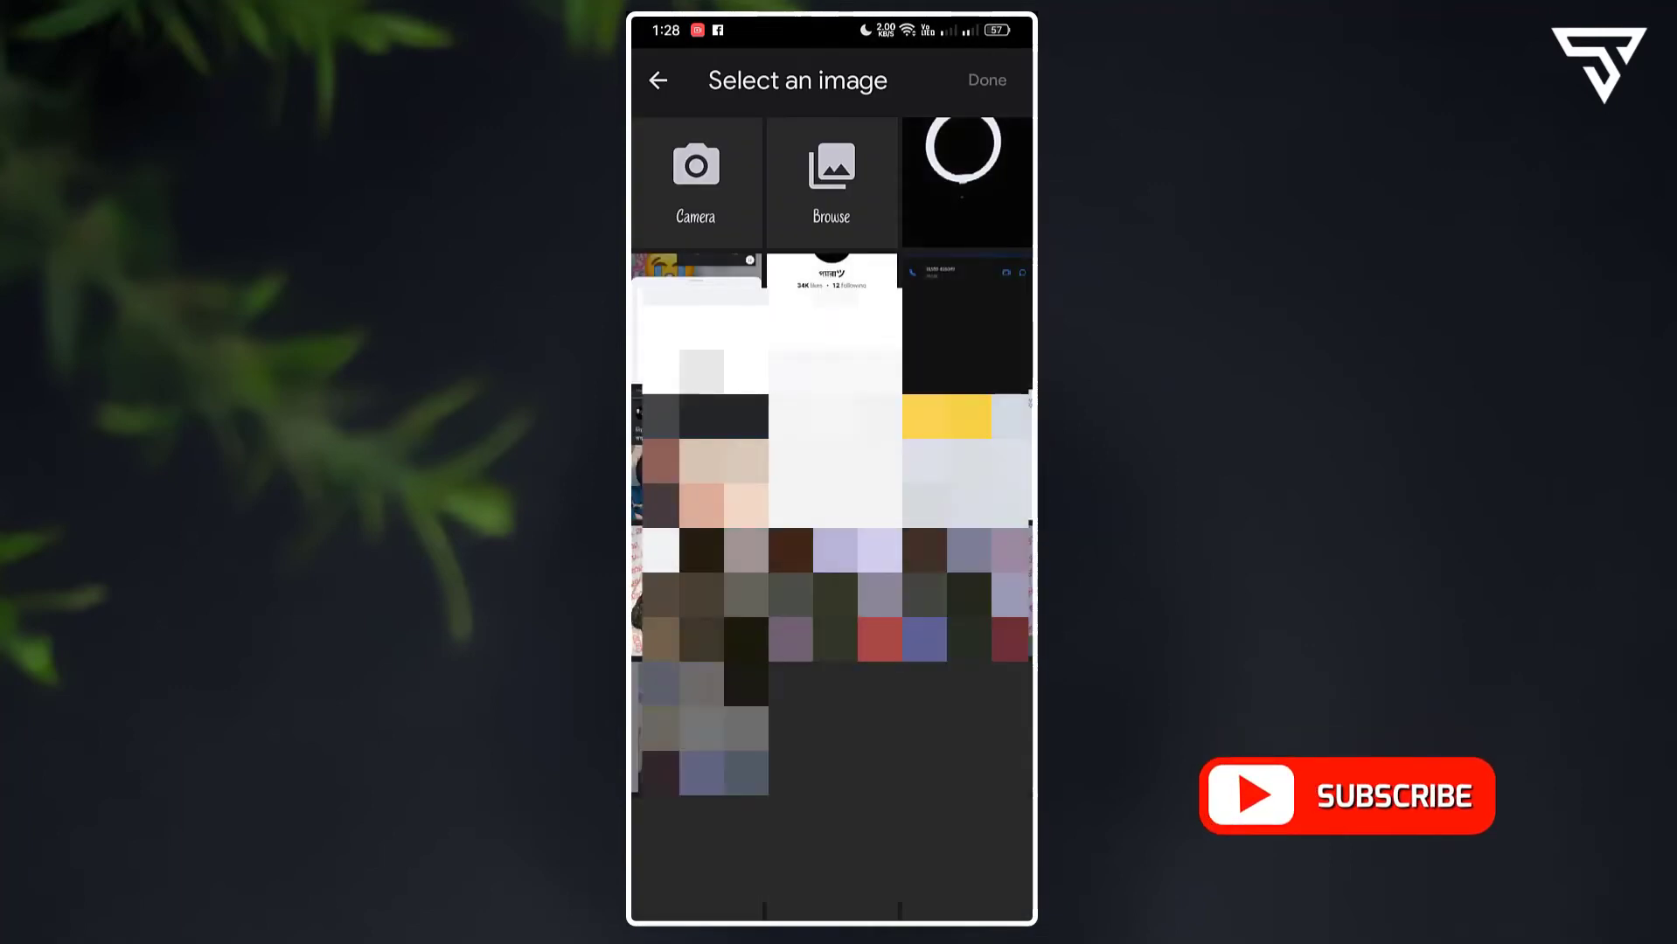
pyautogui.click(830, 183)
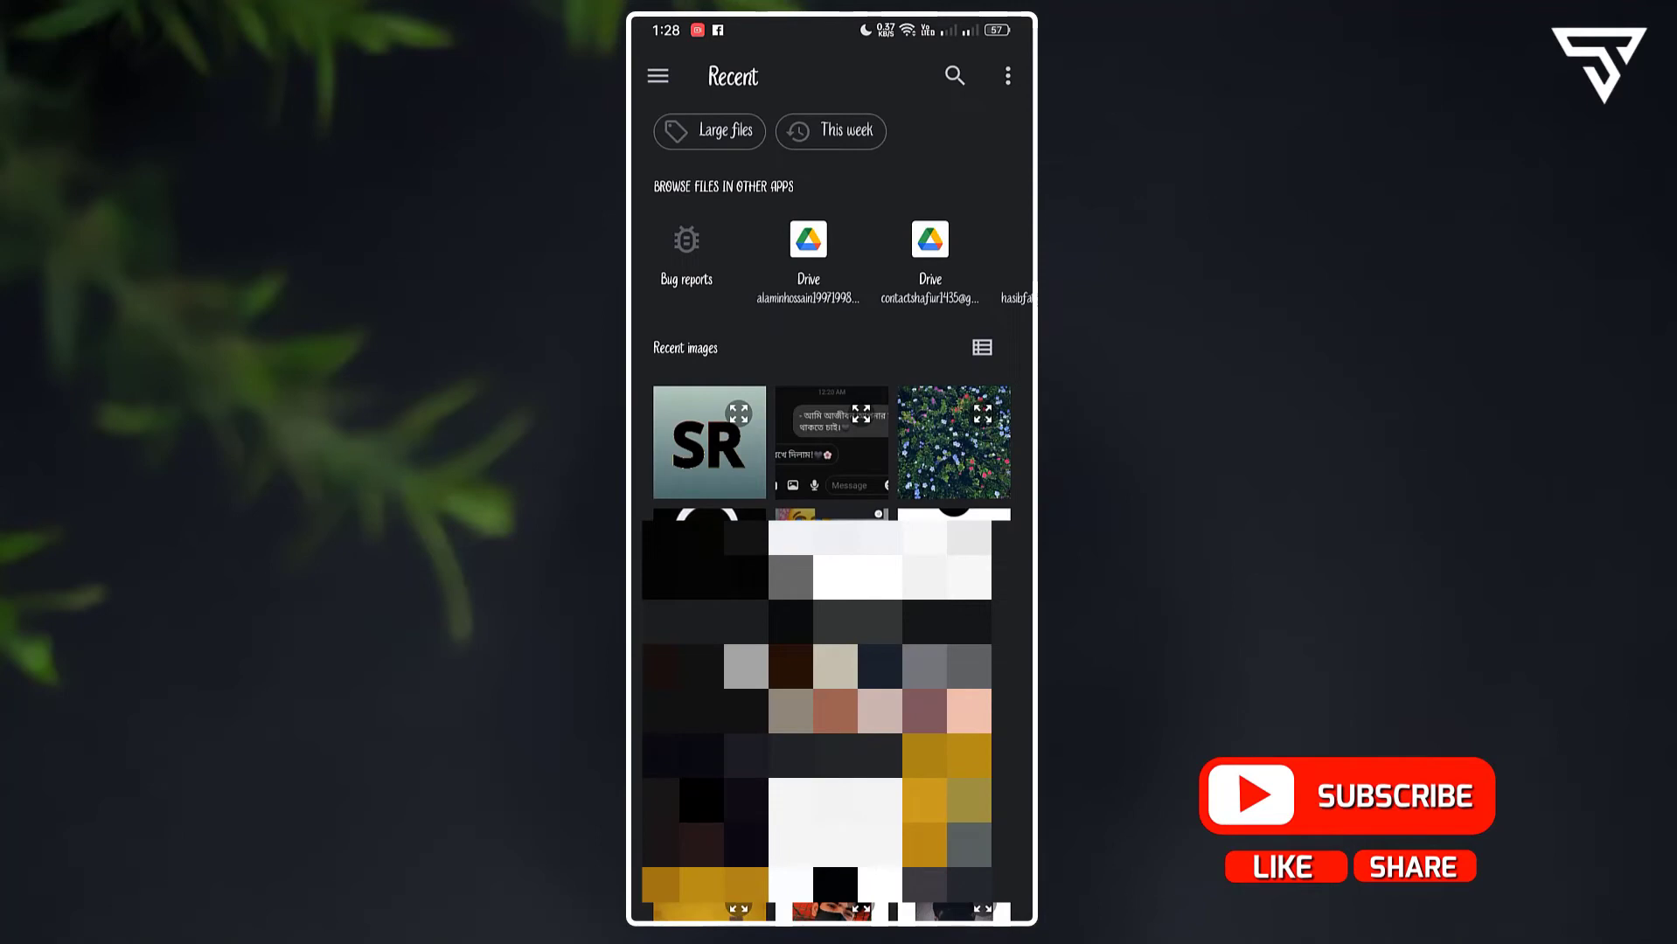
pyautogui.click(709, 443)
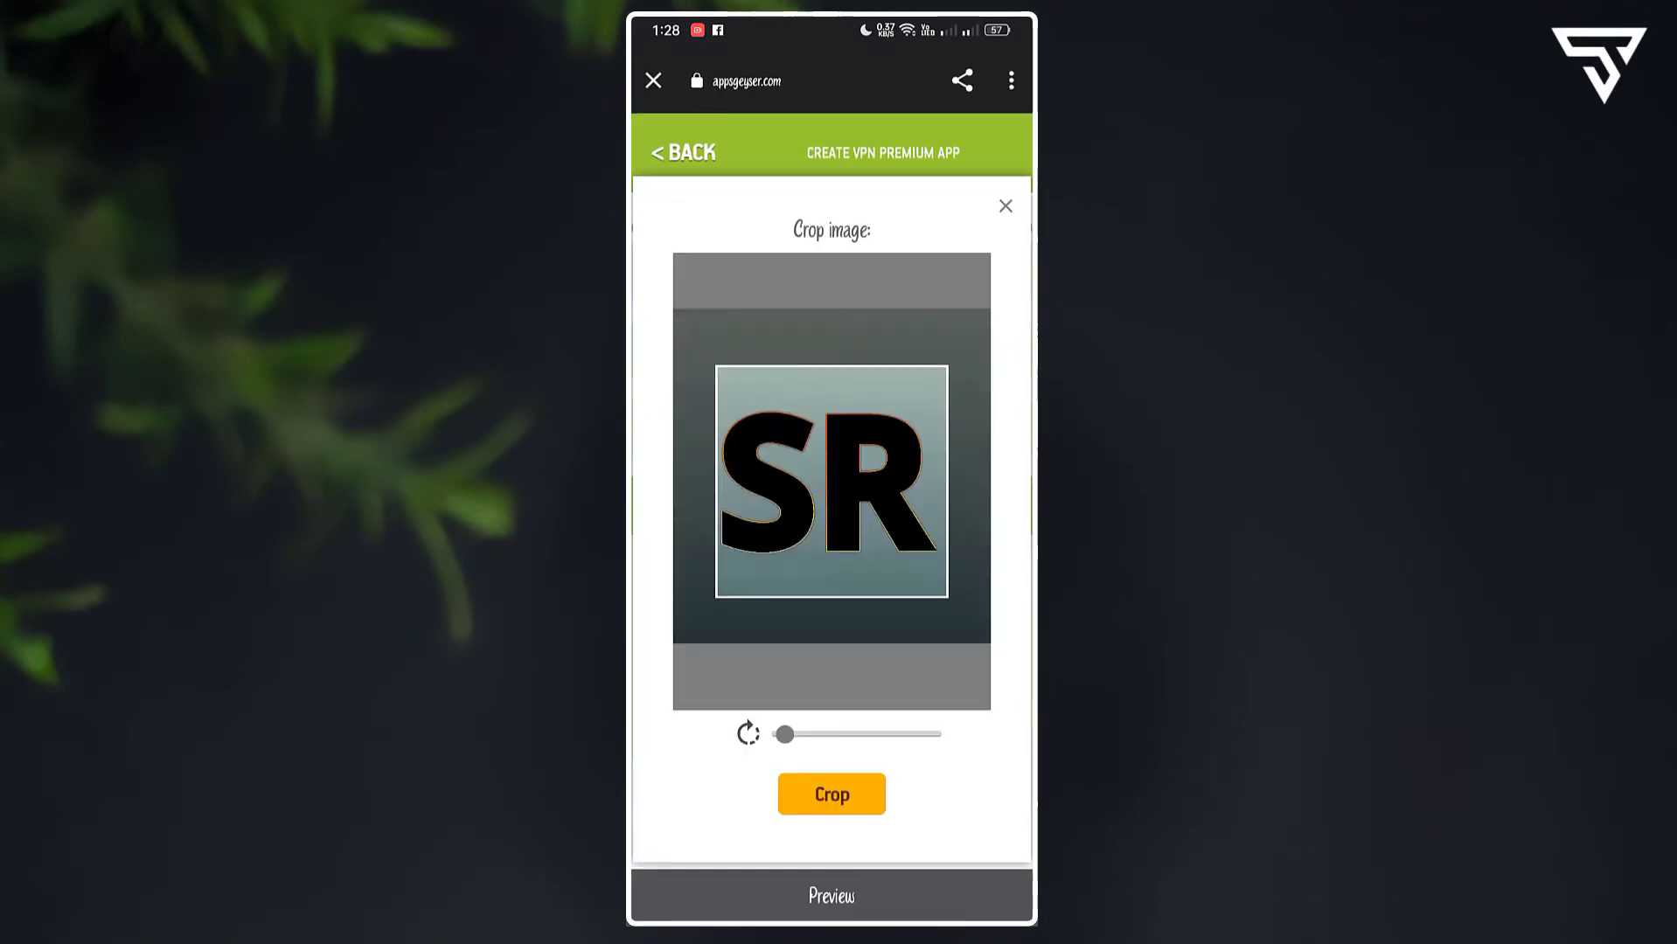
pyautogui.moveTo(783, 734)
pyautogui.mouseDown()
pyautogui.moveTo(802, 734)
pyautogui.moveTo(780, 735)
pyautogui.mouseUp()
pyautogui.click(832, 794)
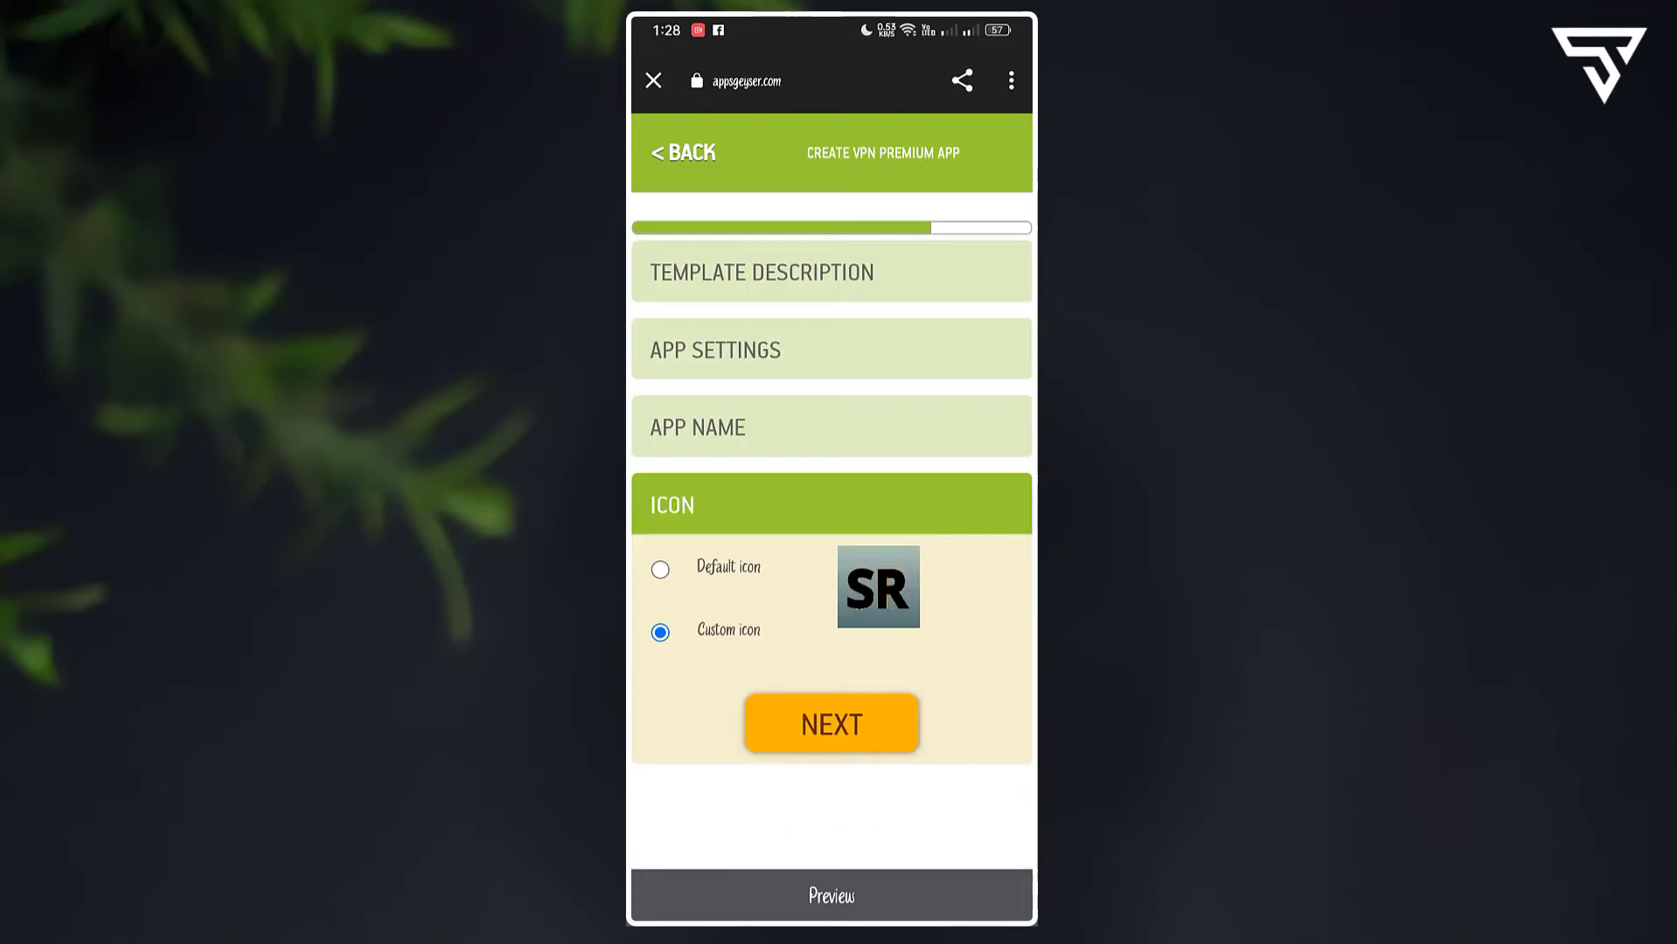
pyautogui.click(832, 724)
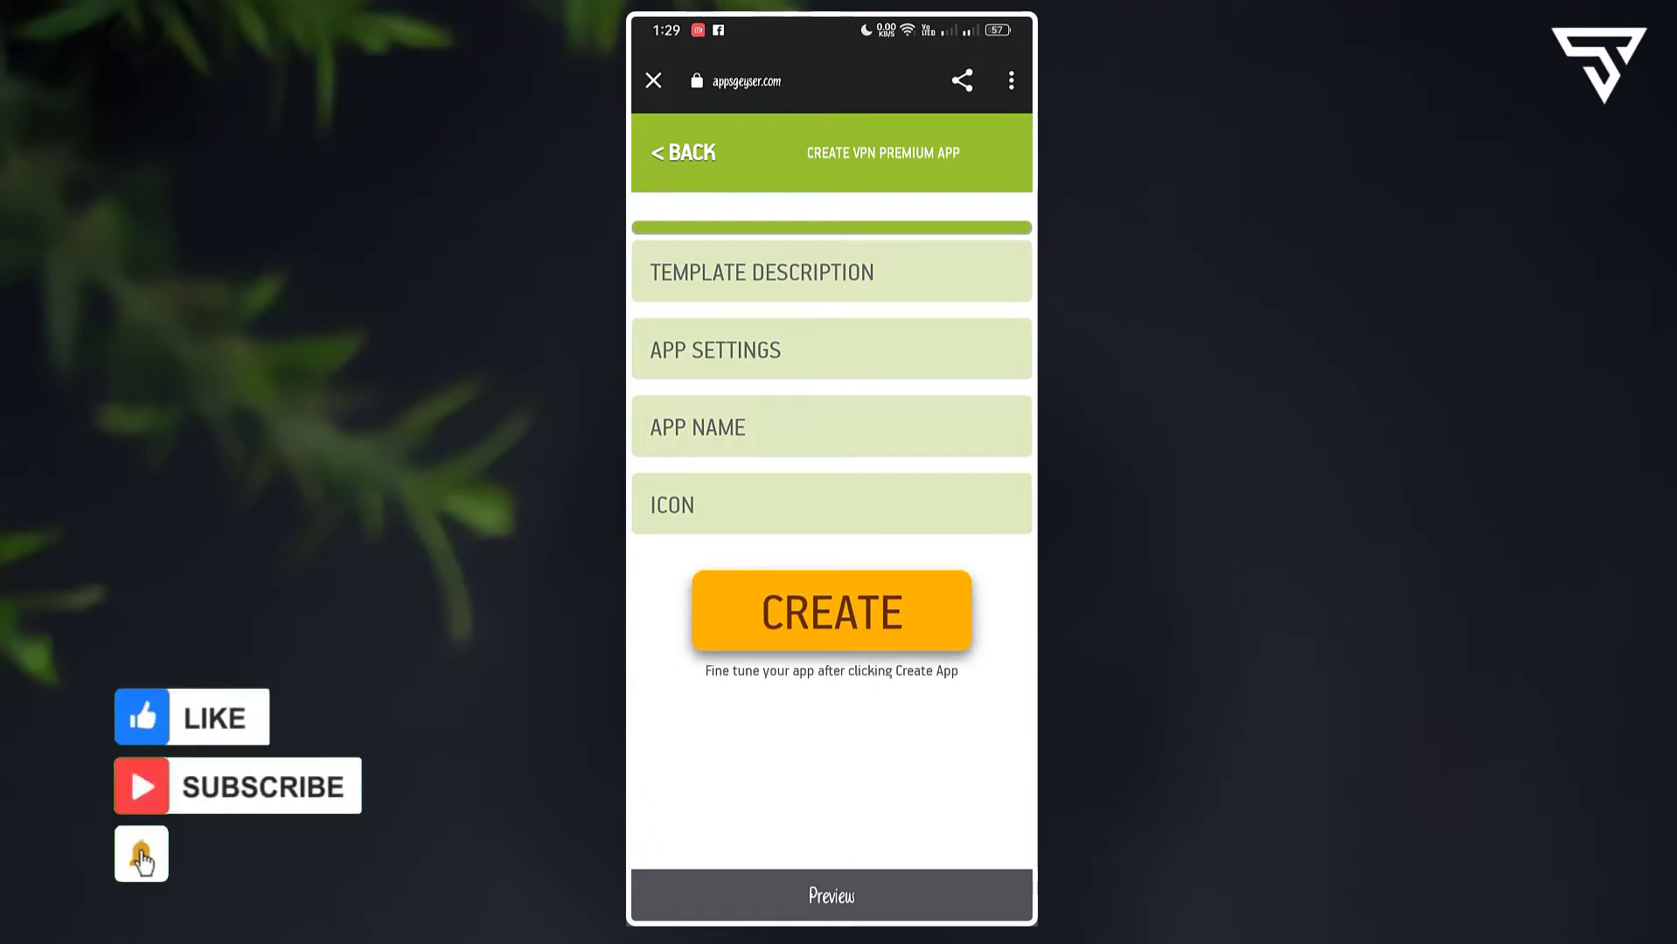
# Create the app and sign up with a Google account.
pyautogui.click(831, 613)
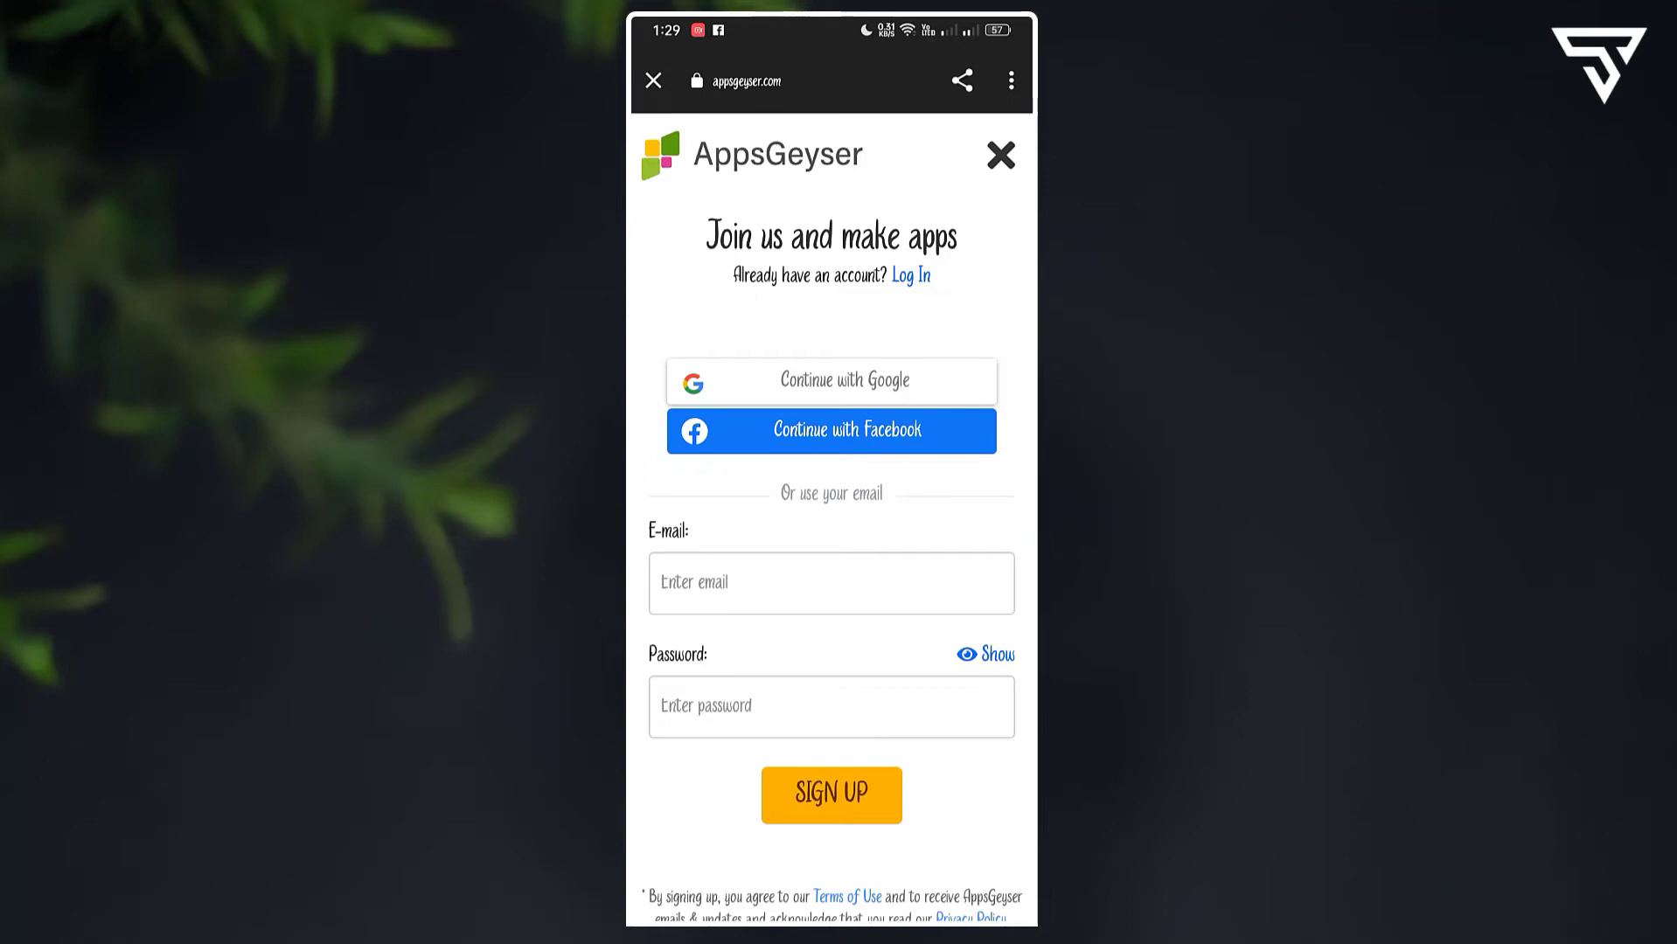
pyautogui.click(802, 379)
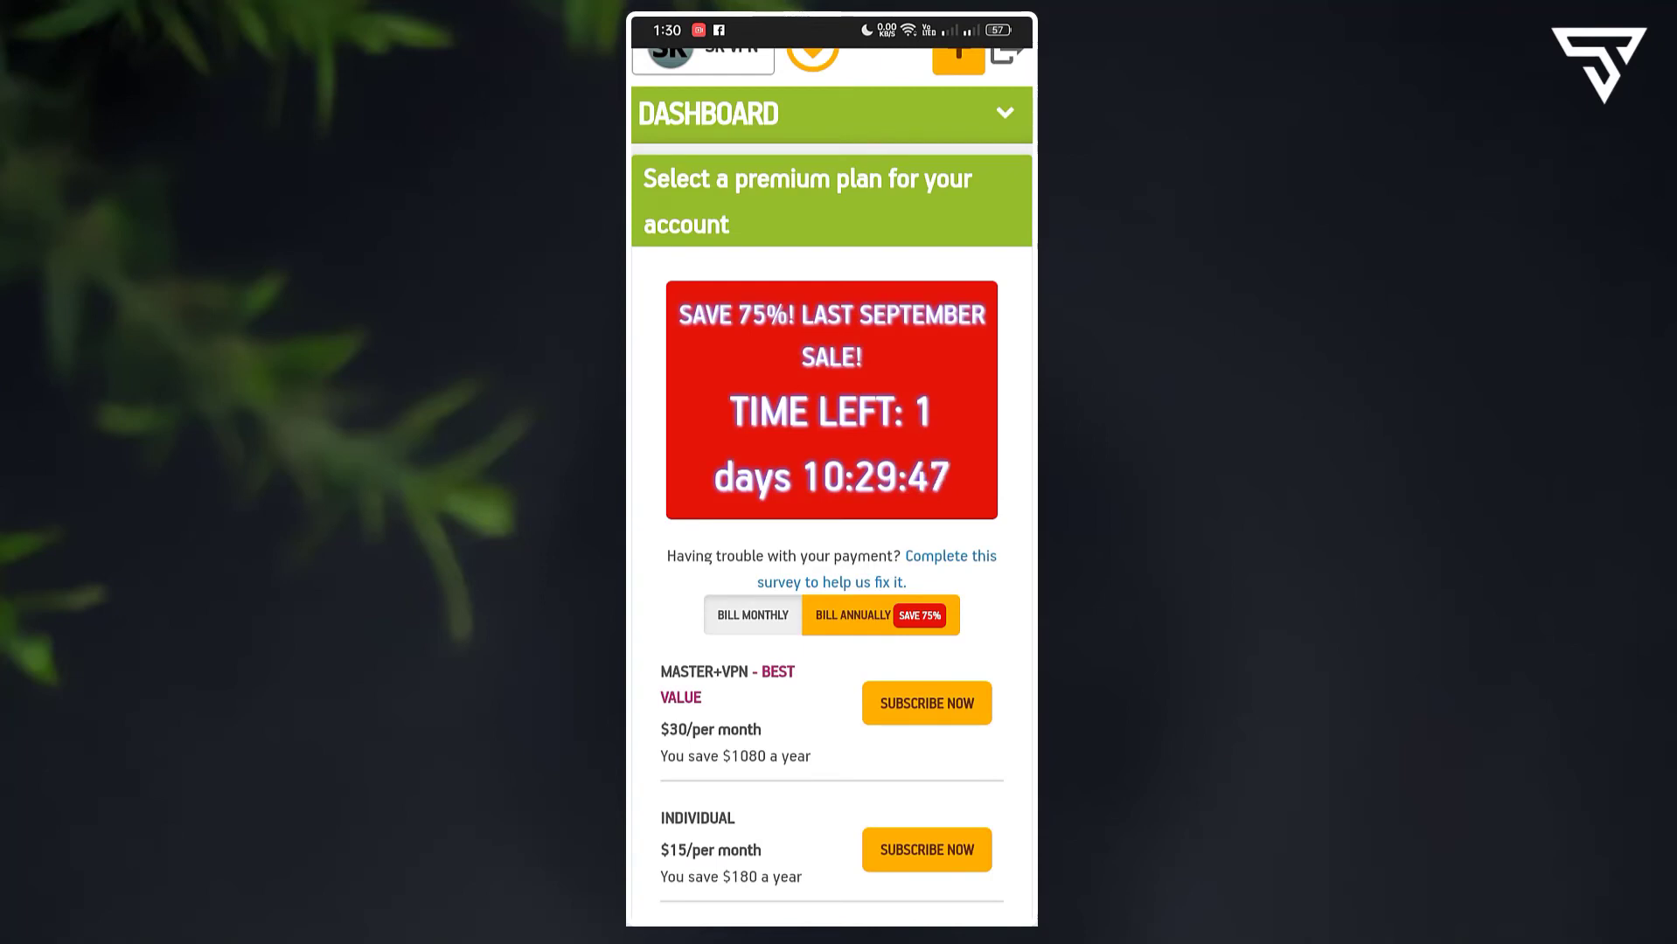
# Rebuild the app as a new .apk from the Download your app section.
pyautogui.scroll(1, 977, 612)
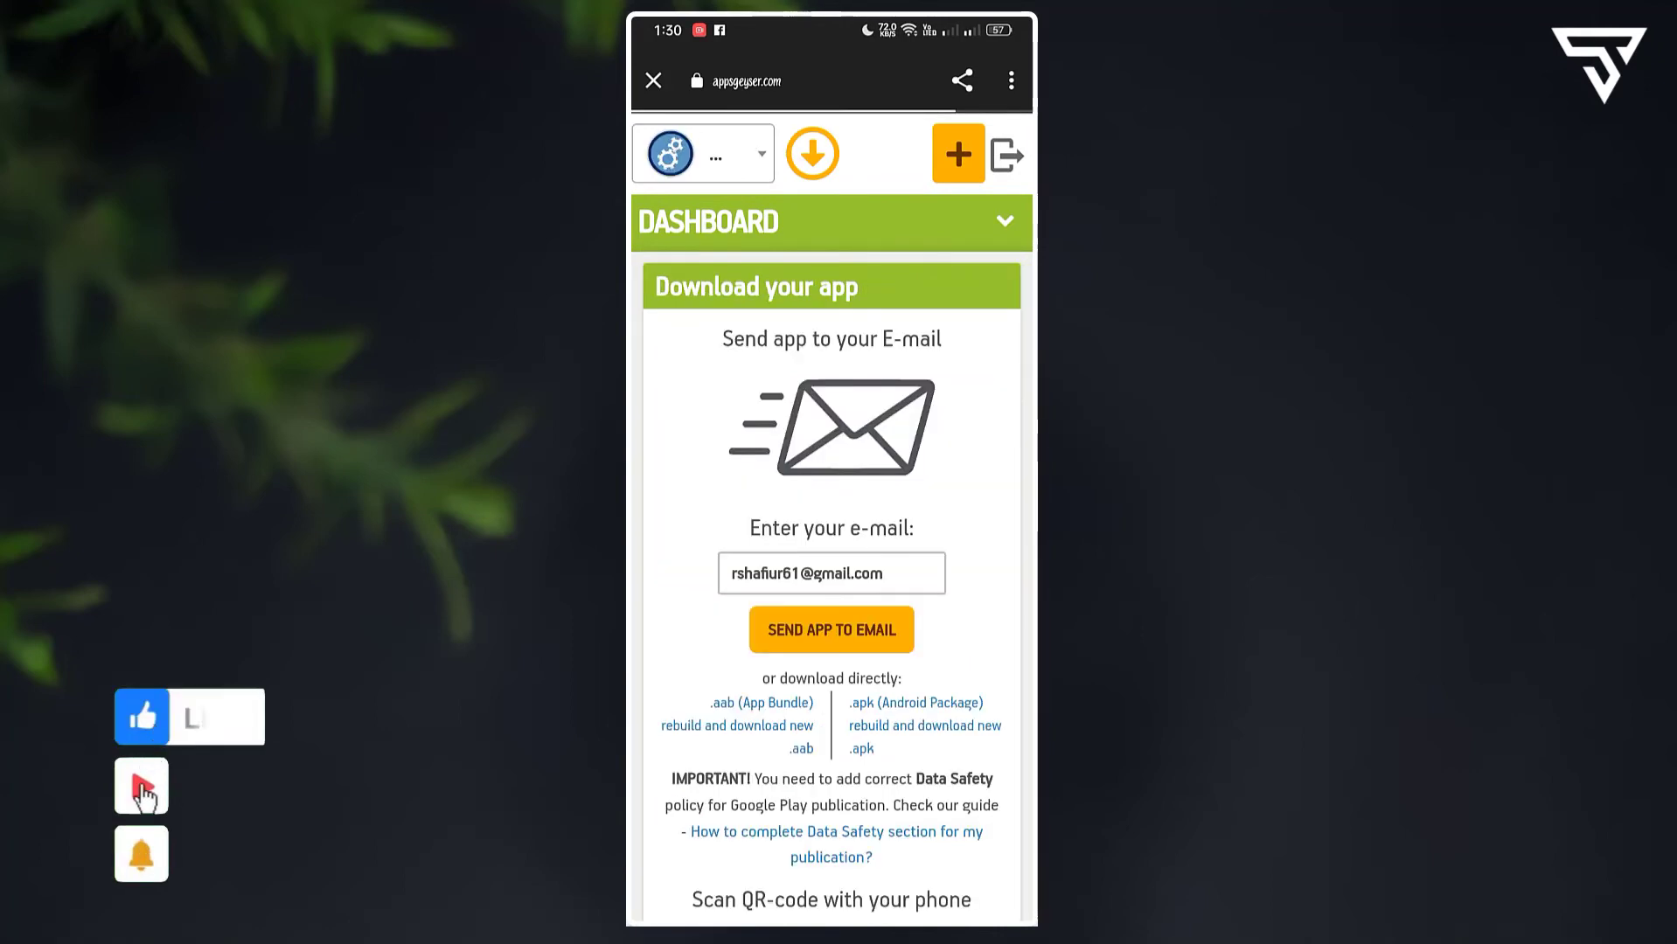
pyautogui.scroll(-2, 832, 481)
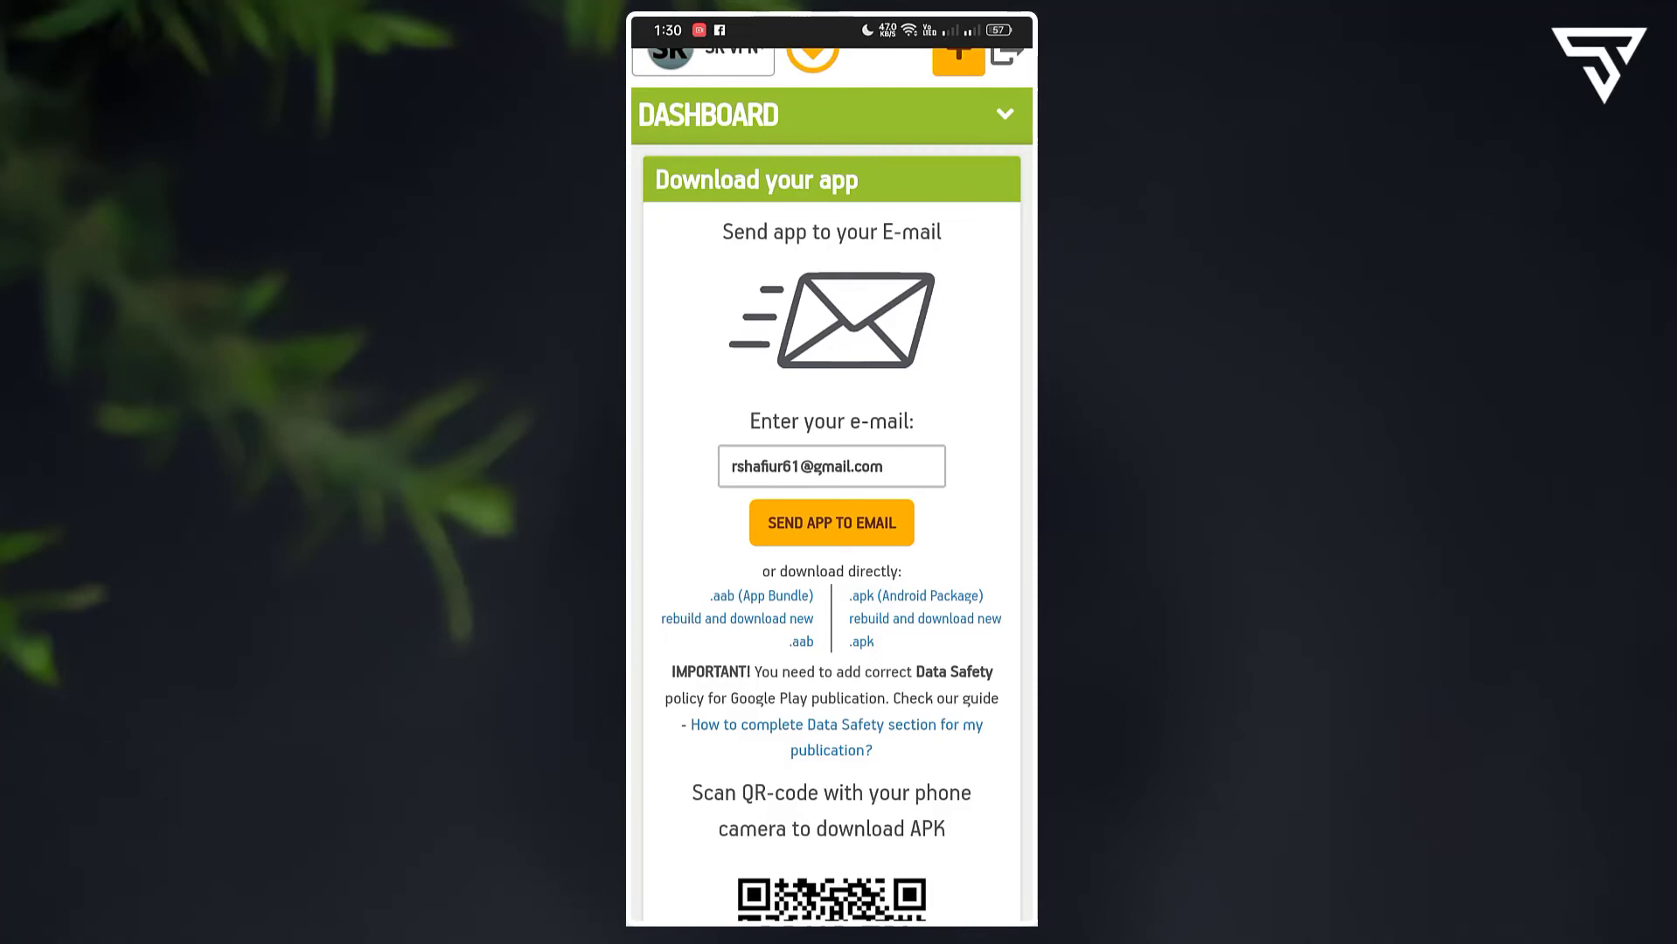
pyautogui.click(903, 618)
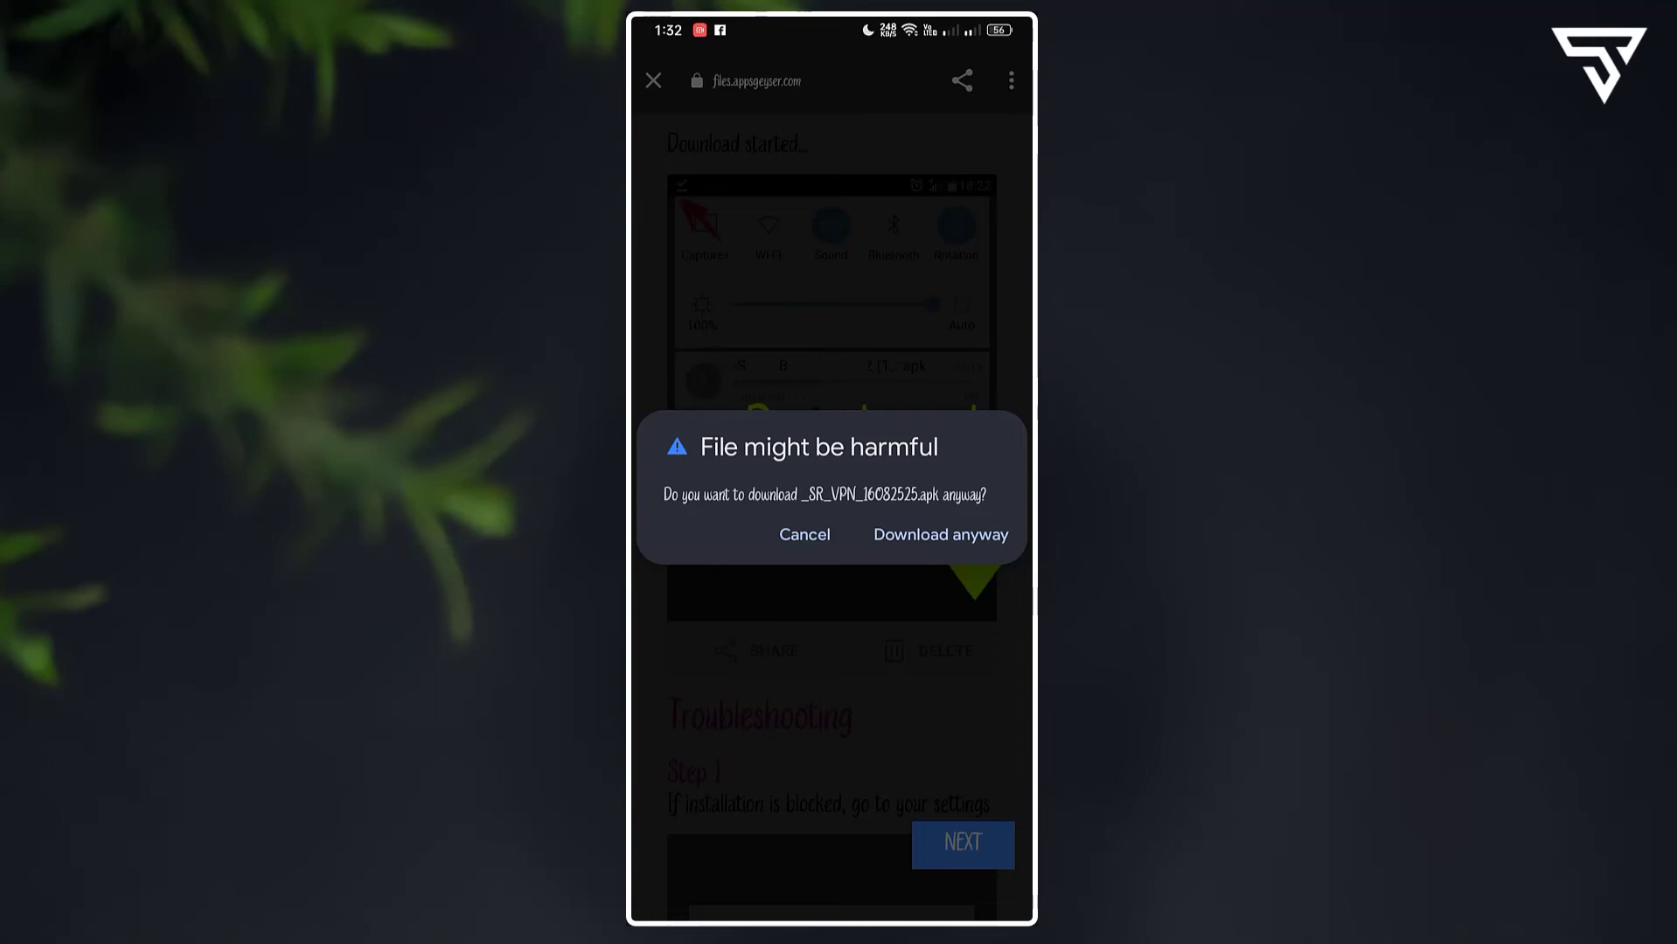
# Download the SR VPN APK despite the harmful-file warning and open it from Downloads.
pyautogui.click(941, 534)
pyautogui.click(972, 157)
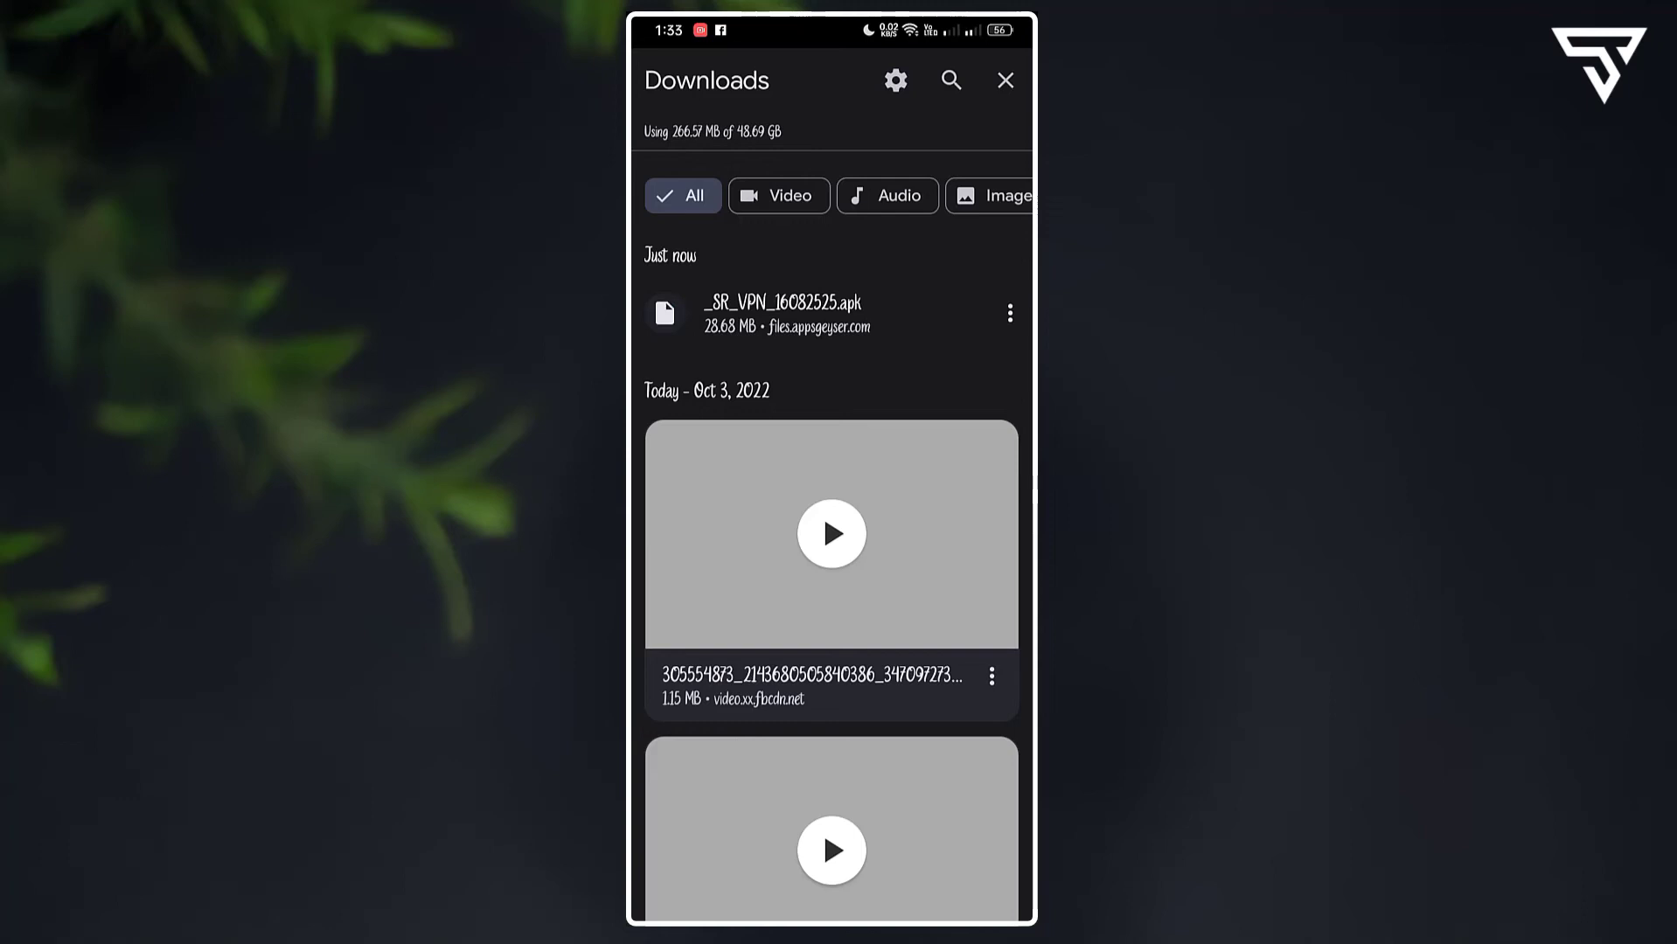
pyautogui.click(859, 332)
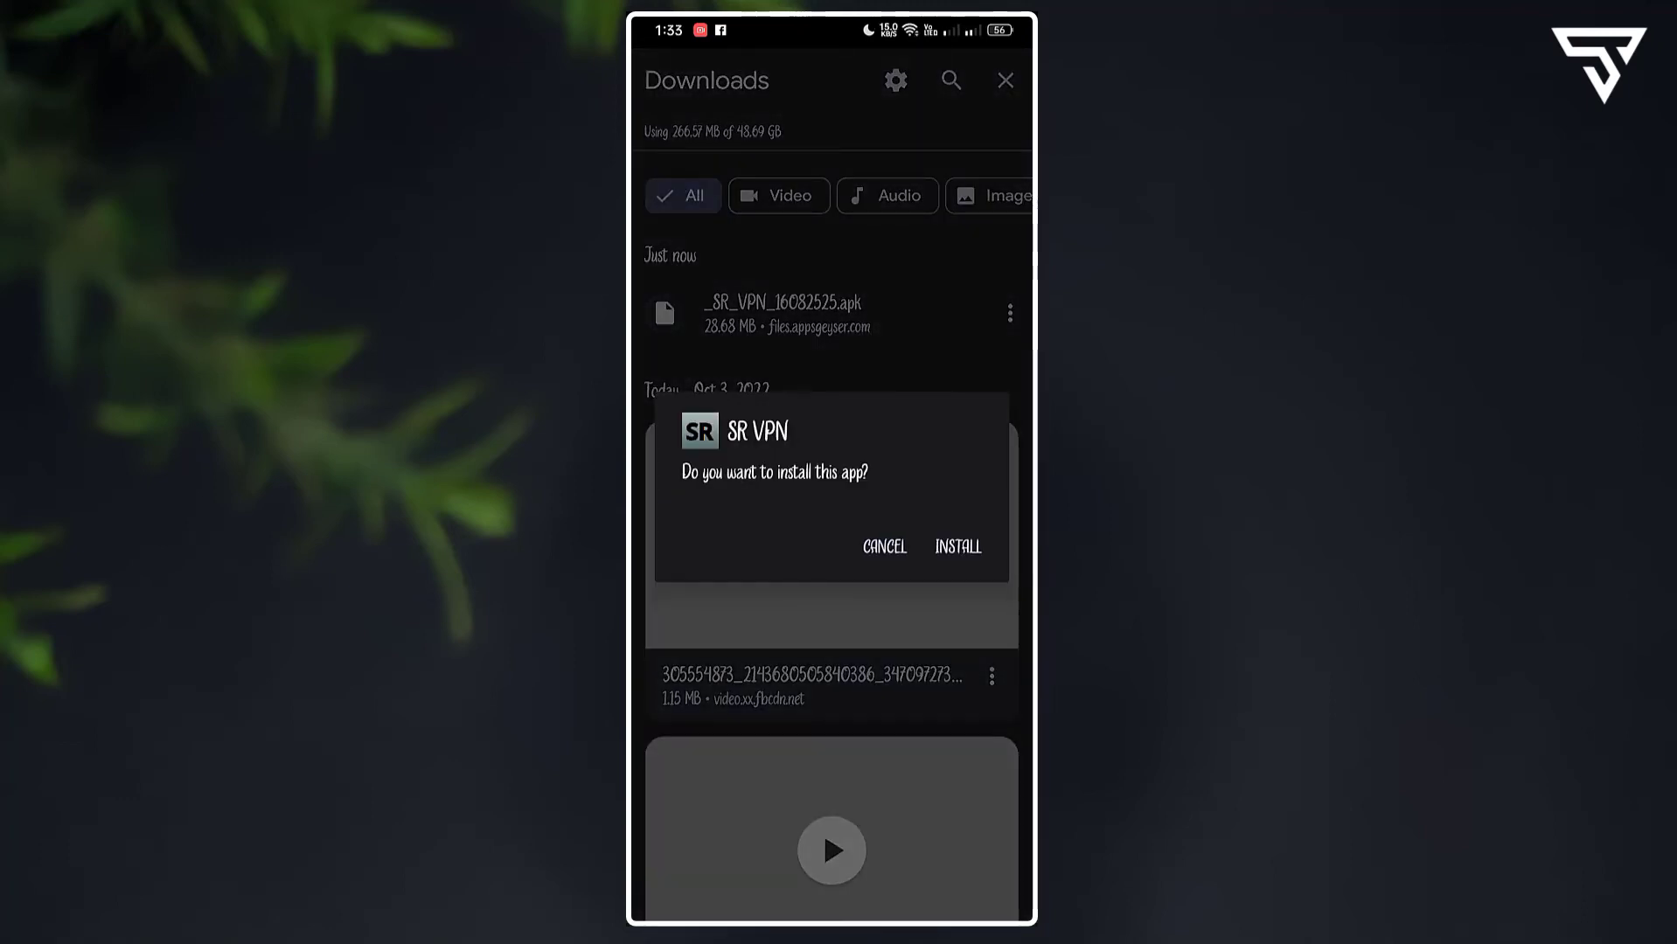
# Install SR VPN past the Play Protect block and launch it.
pyautogui.click(959, 547)
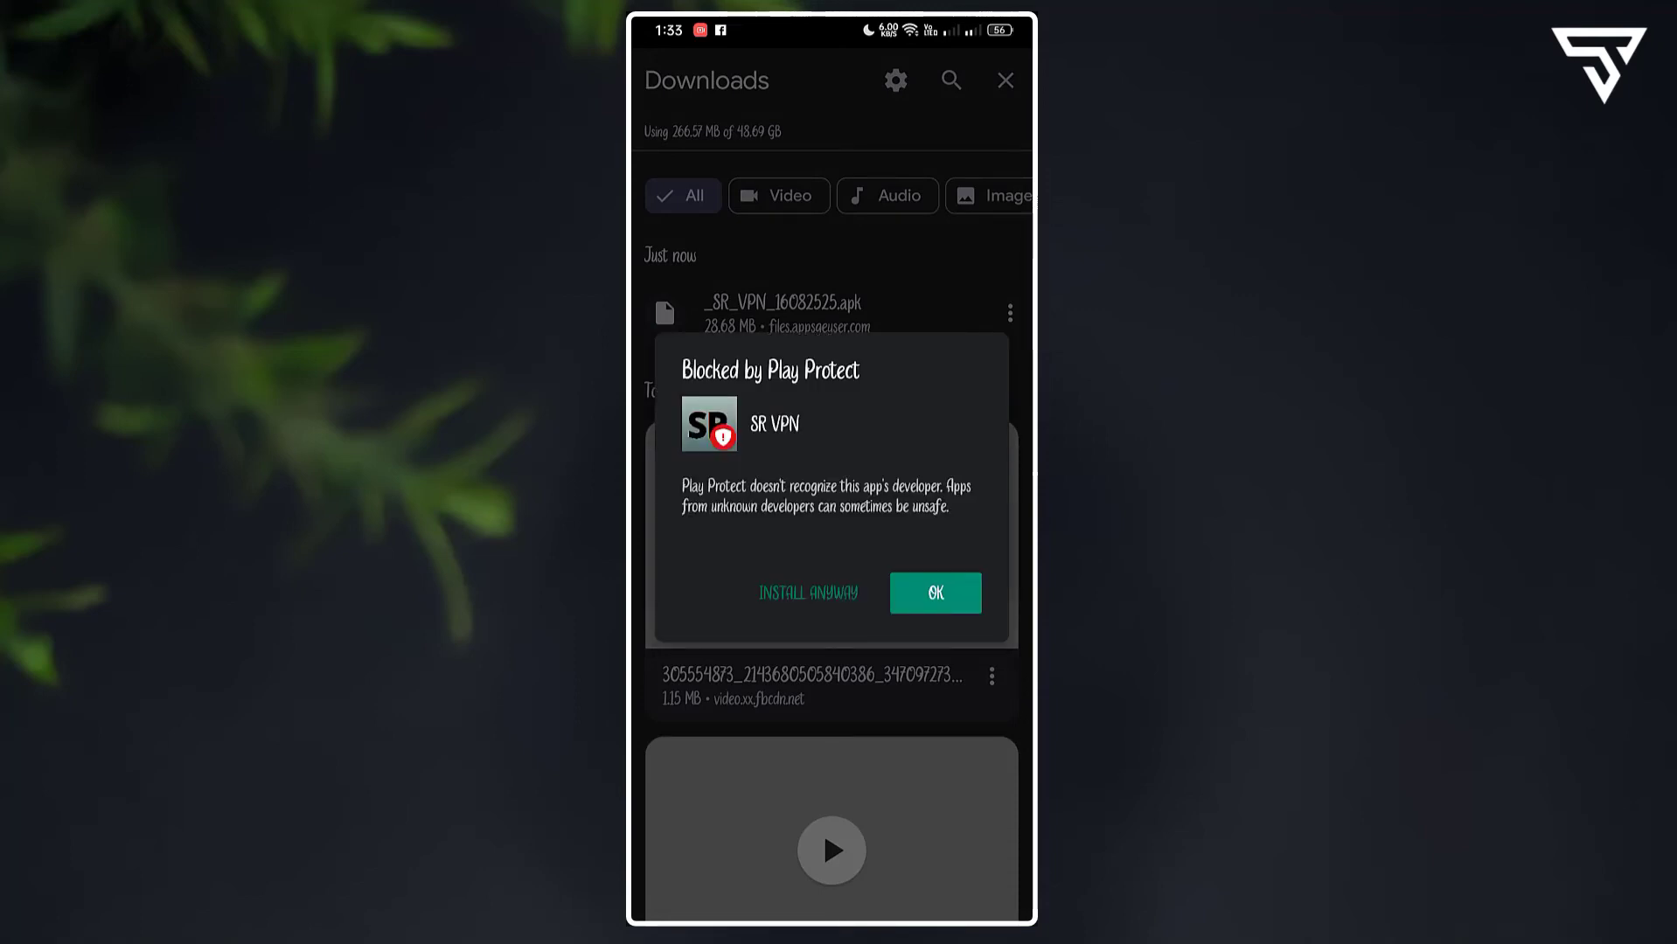
pyautogui.click(832, 591)
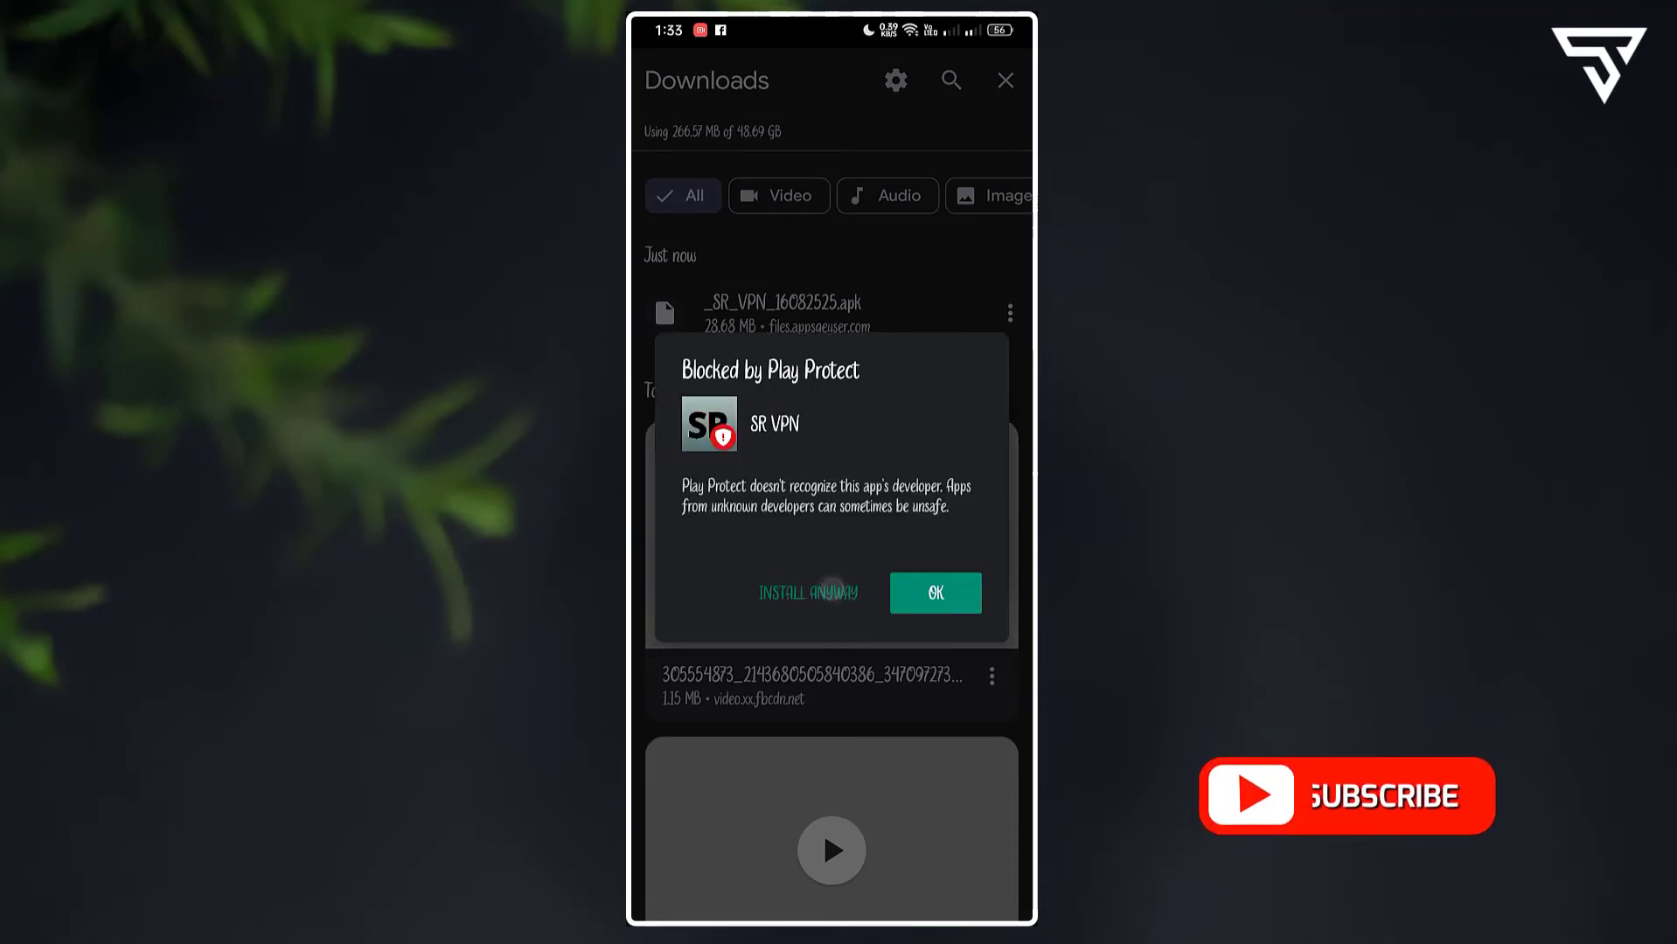
pyautogui.click(962, 546)
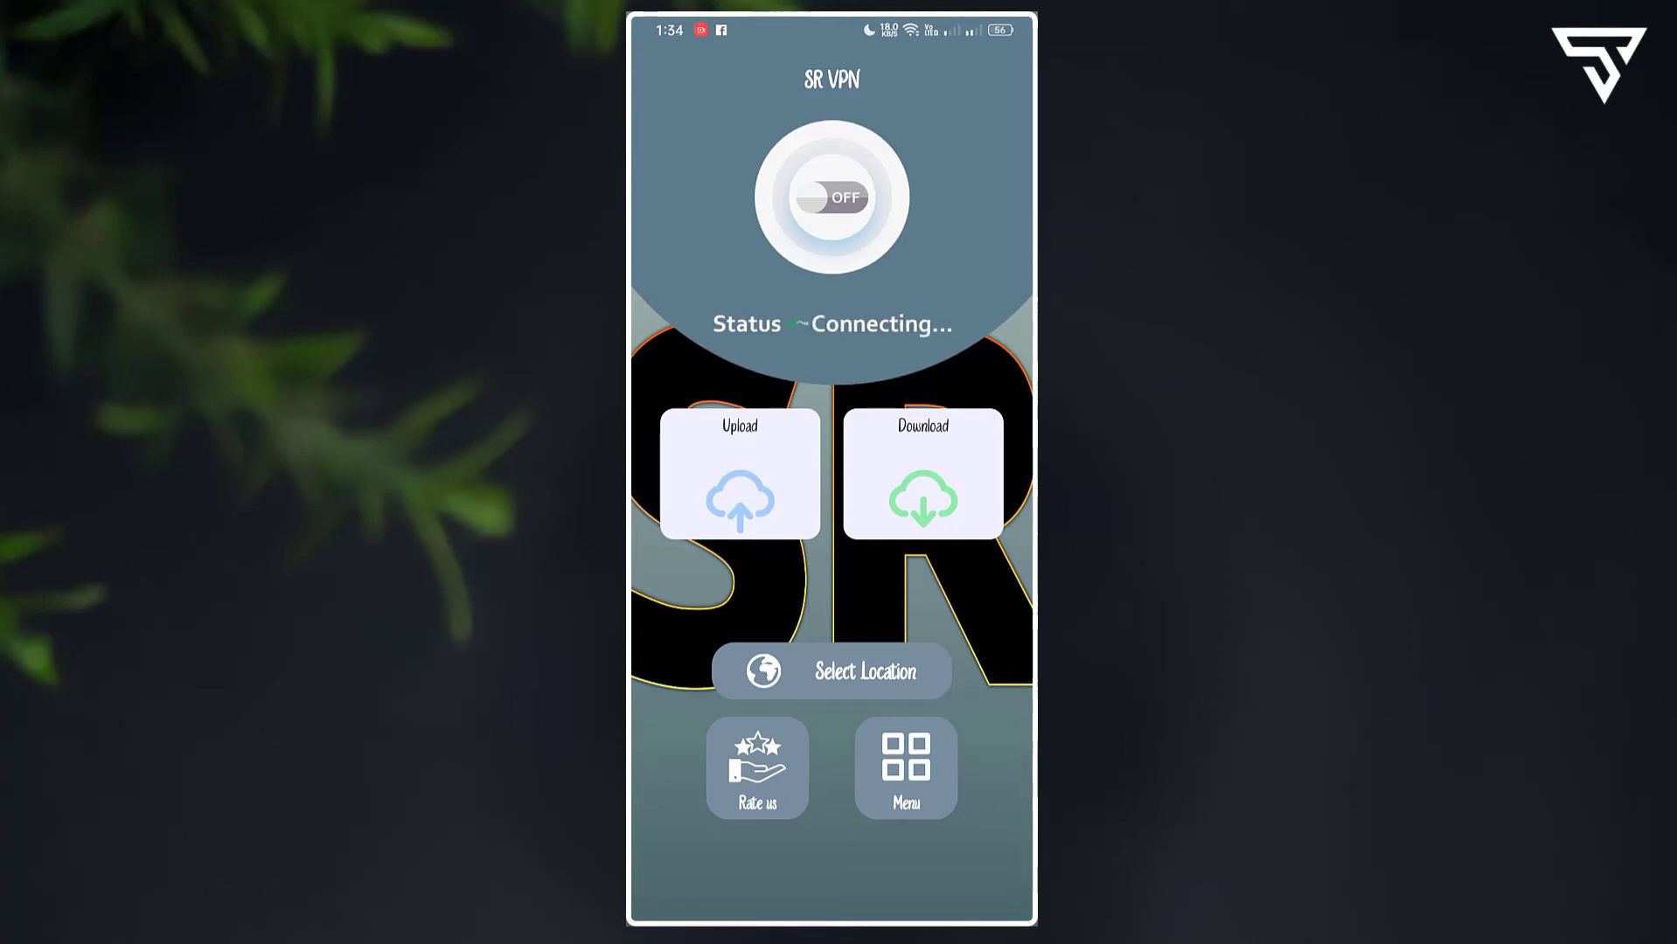
# Pick Switzerland from the SR VPN server list to connect the VPN.
pyautogui.click(886, 670)
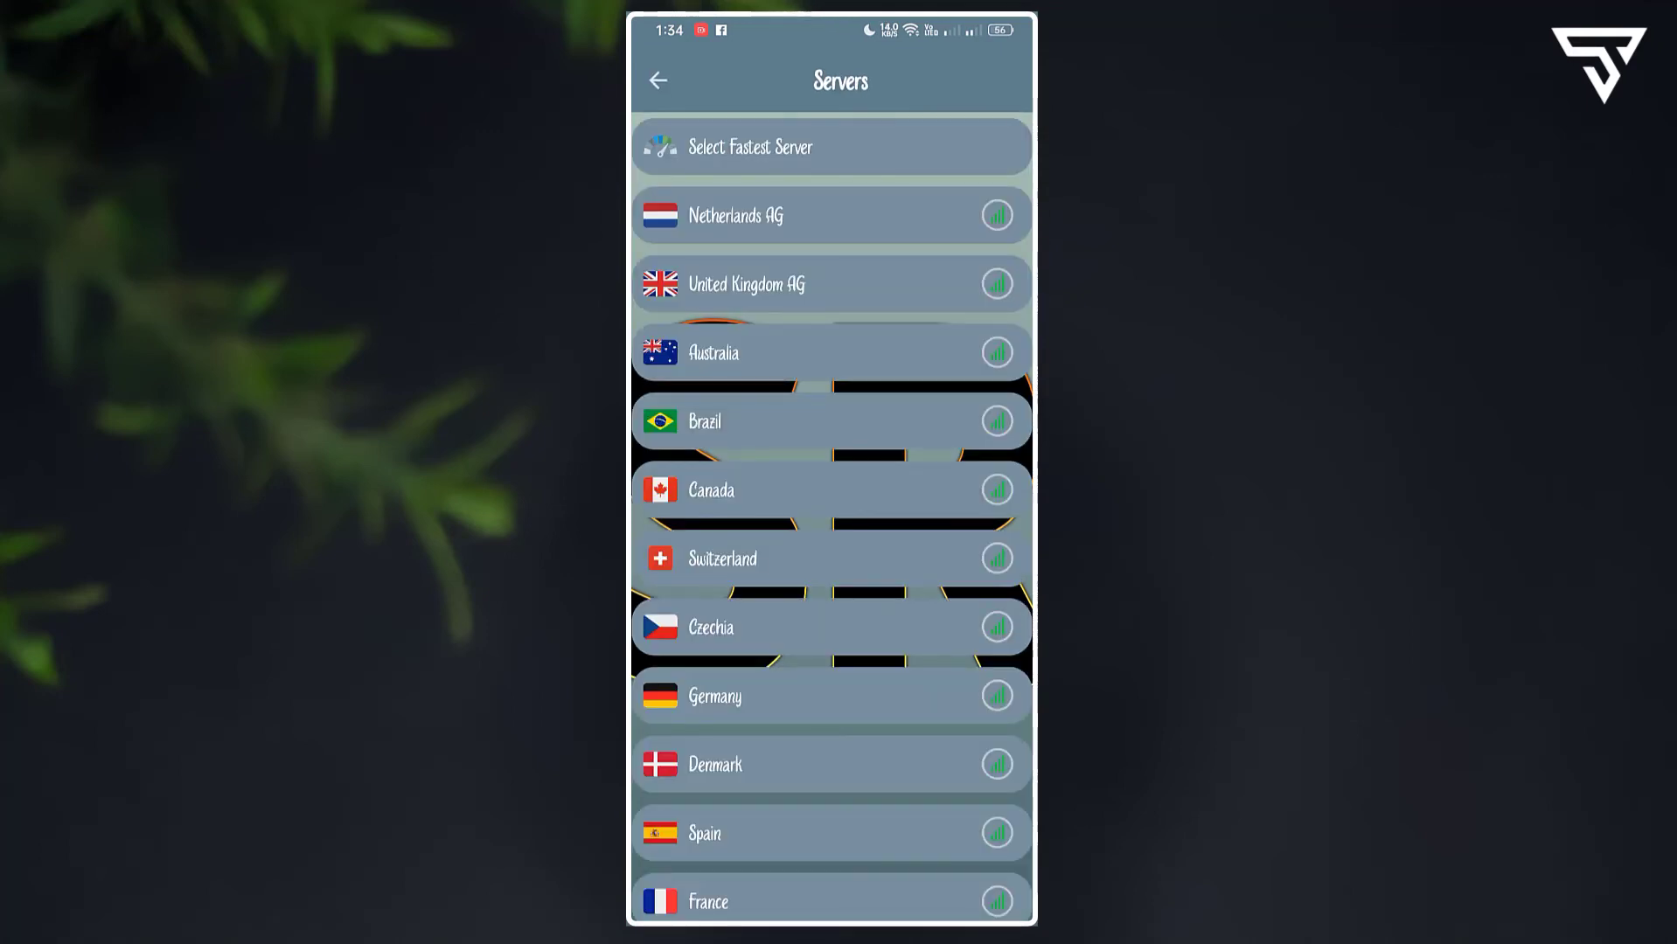
pyautogui.moveTo(949, 656); pyautogui.dragTo(977, 252)
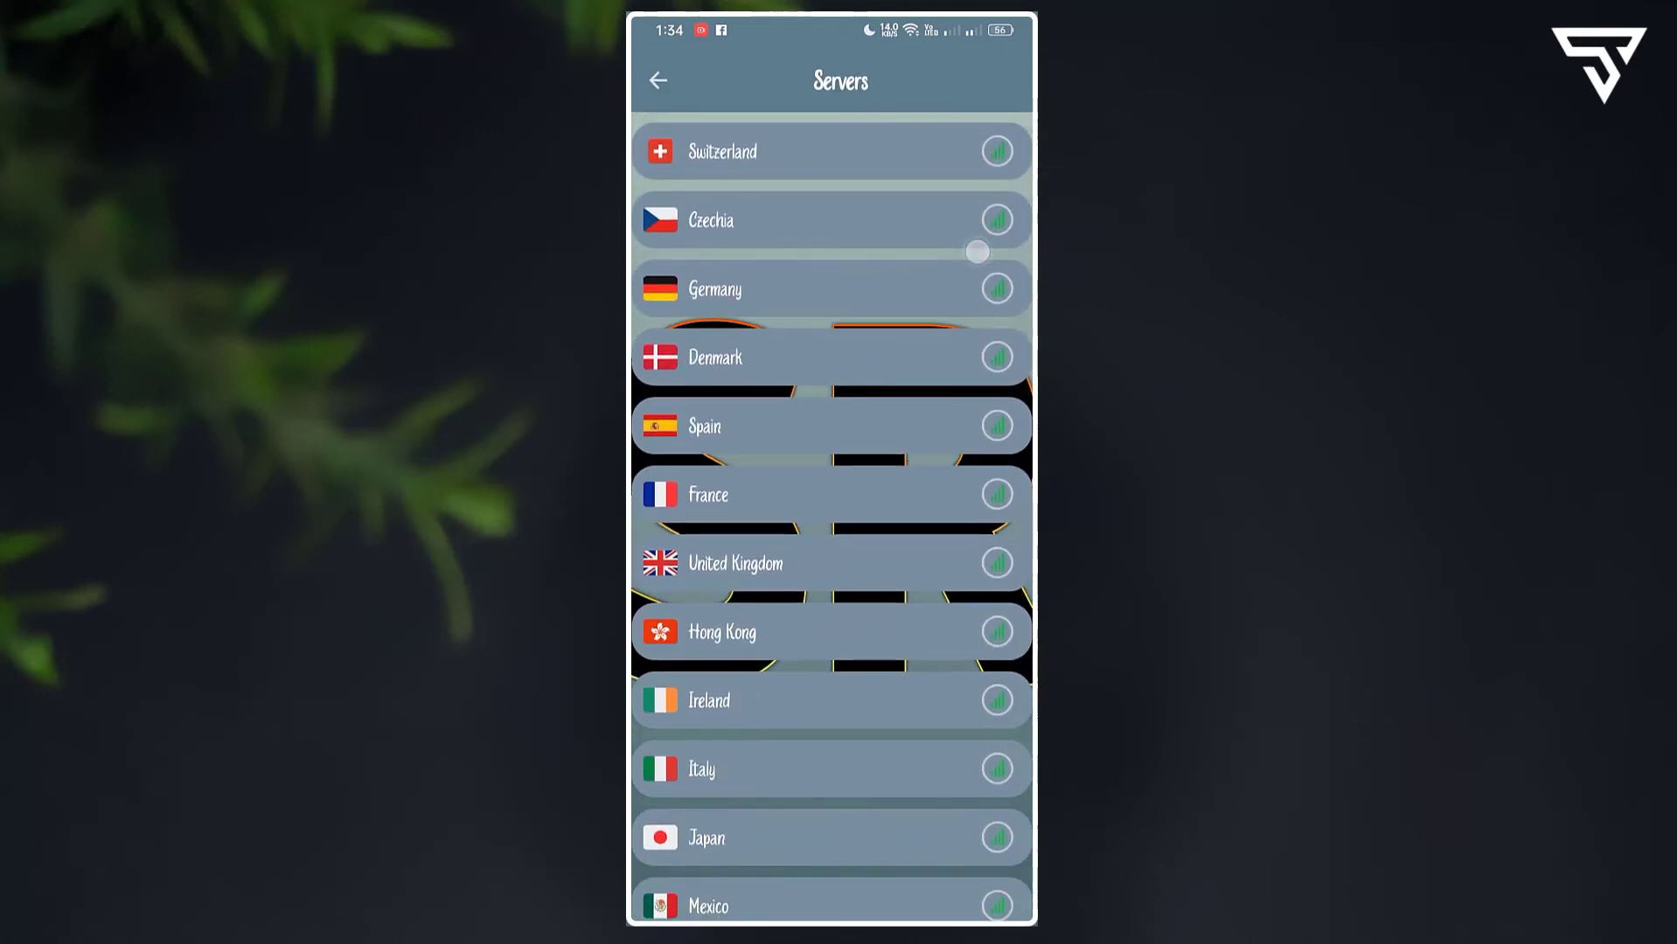
pyautogui.moveTo(936, 511); pyautogui.dragTo(940, 201)
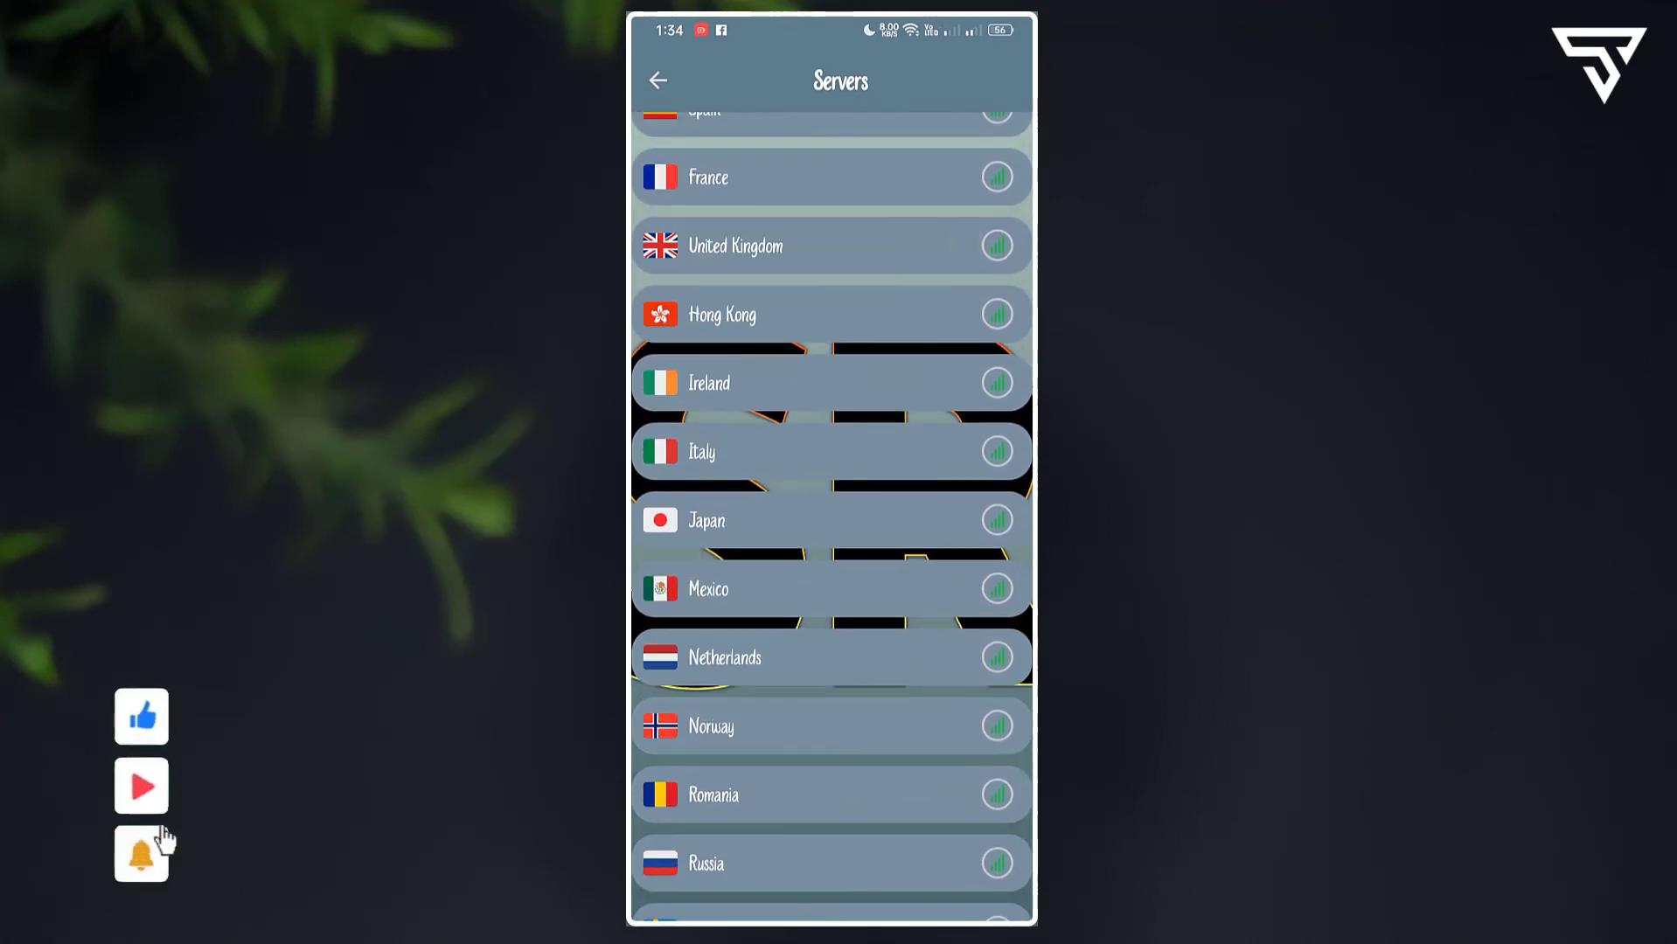
pyautogui.scroll(10, 832, 516)
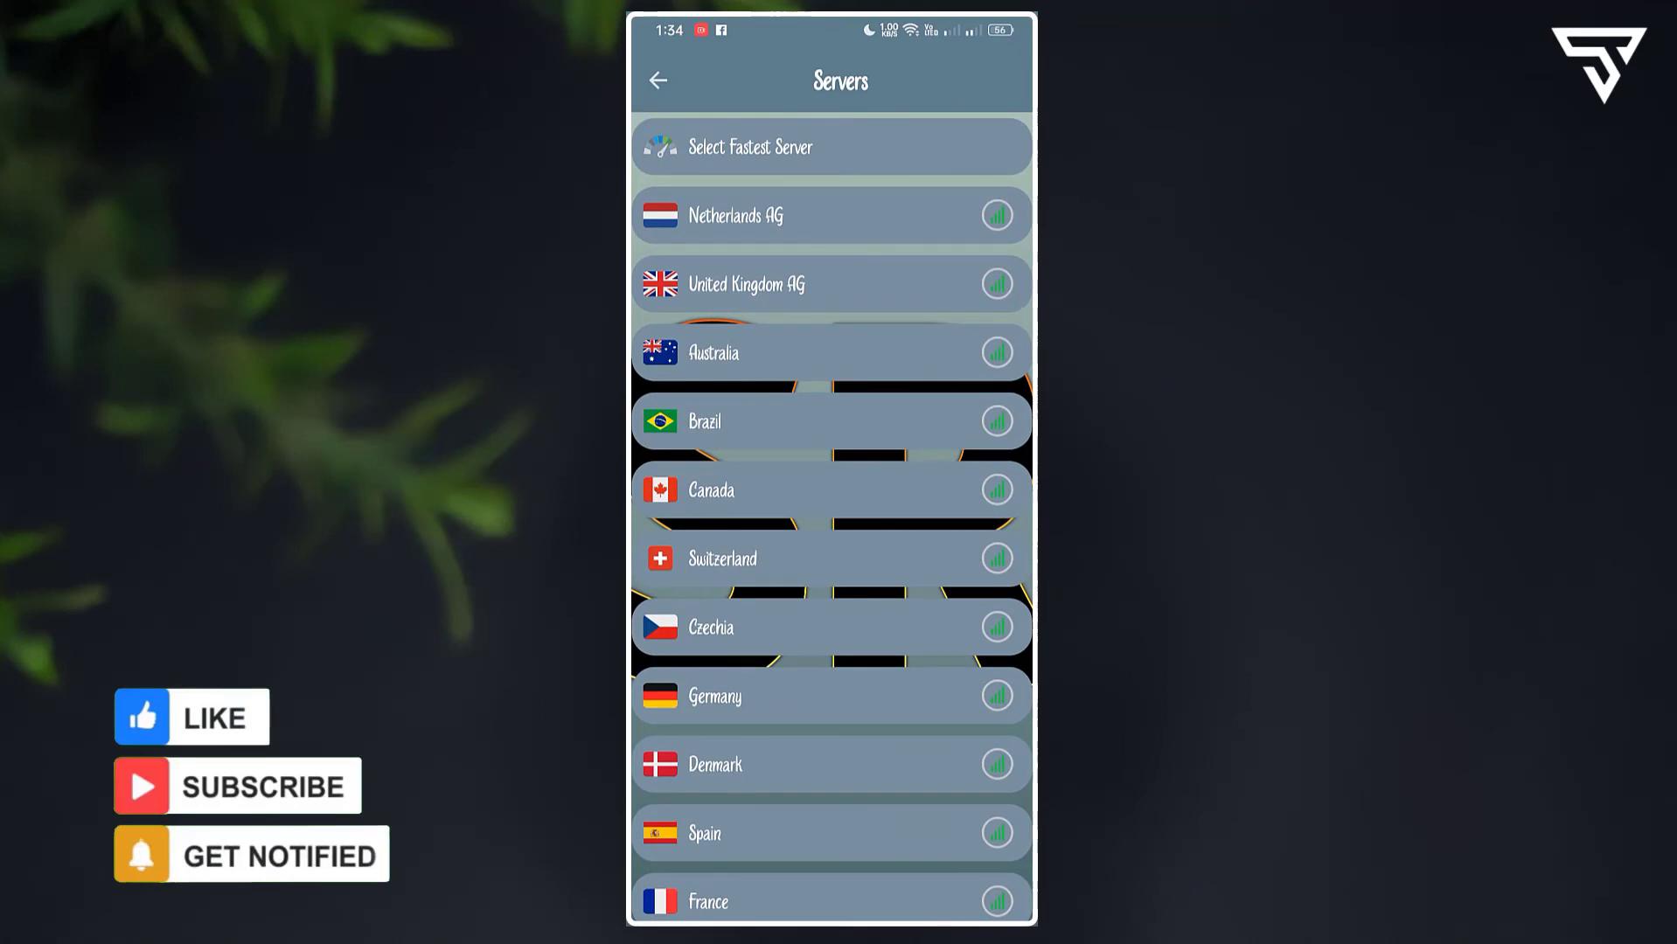
pyautogui.click(787, 559)
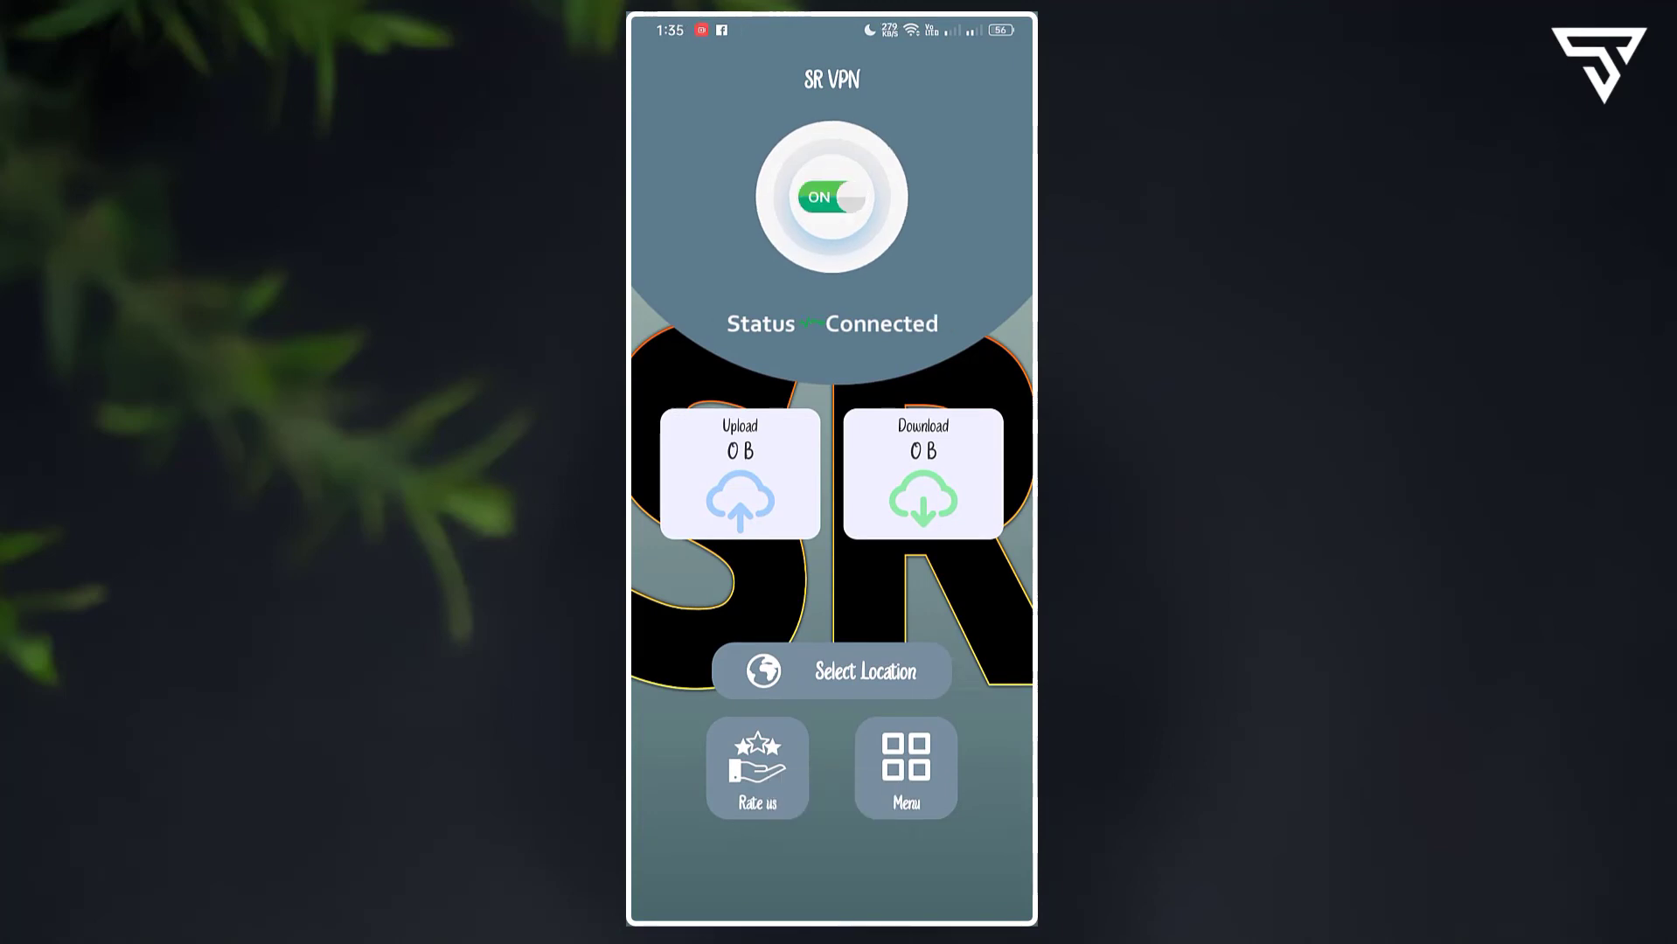
pyautogui.moveTo(921, 280); pyautogui.dragTo(921, 612)
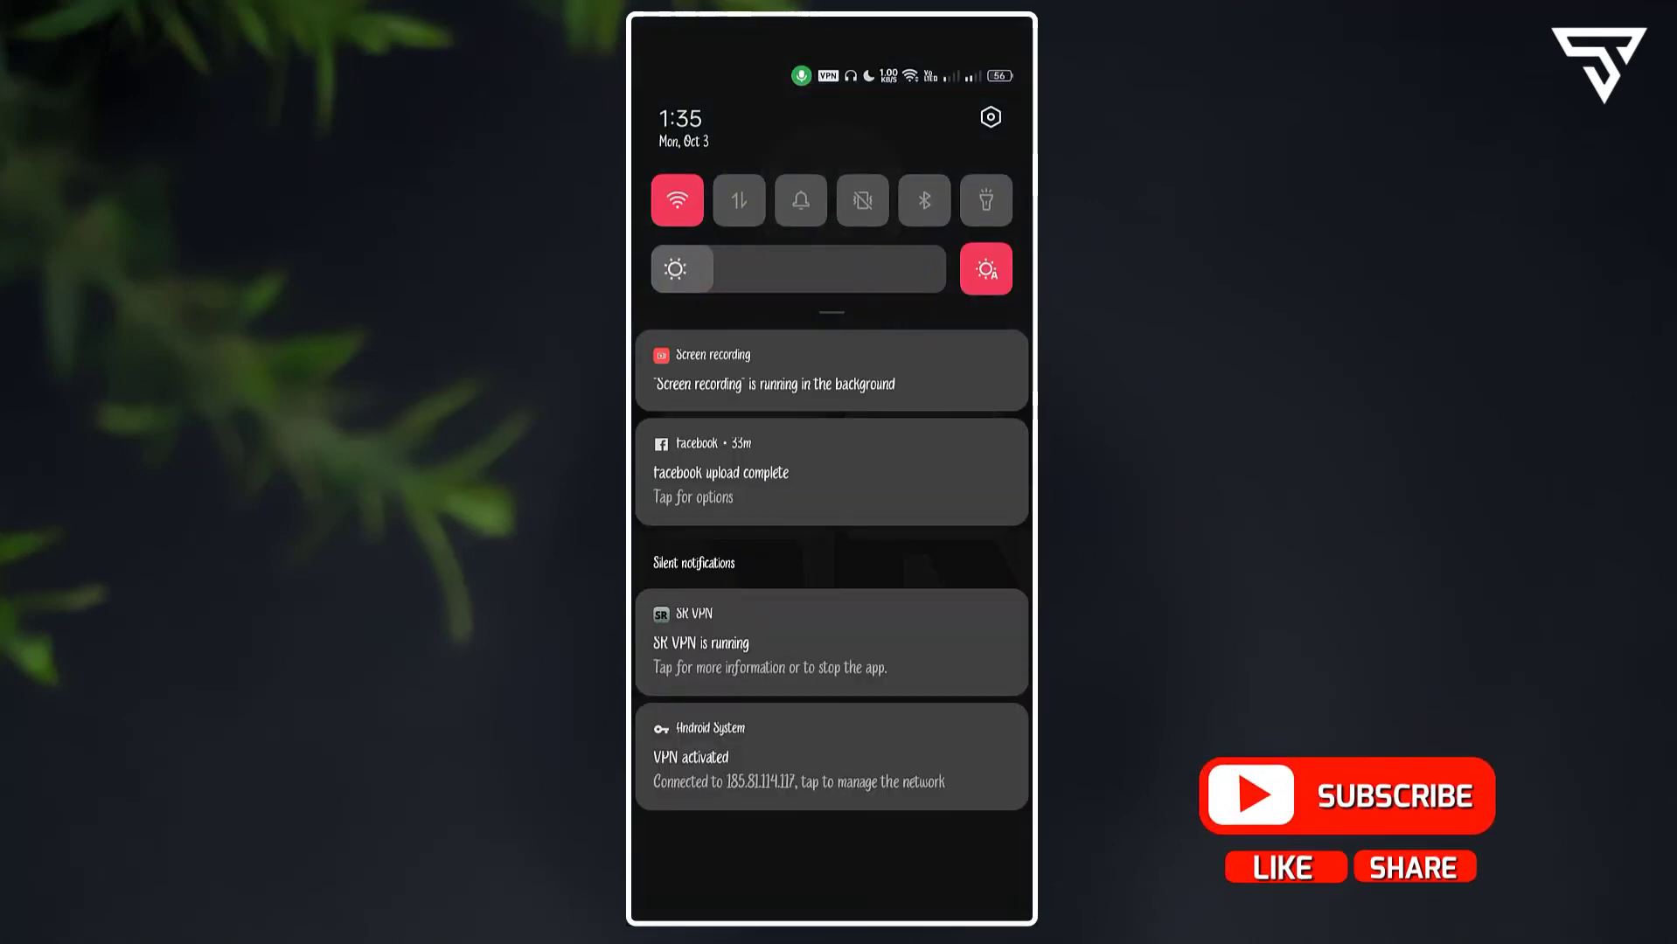
pyautogui.click(906, 768)
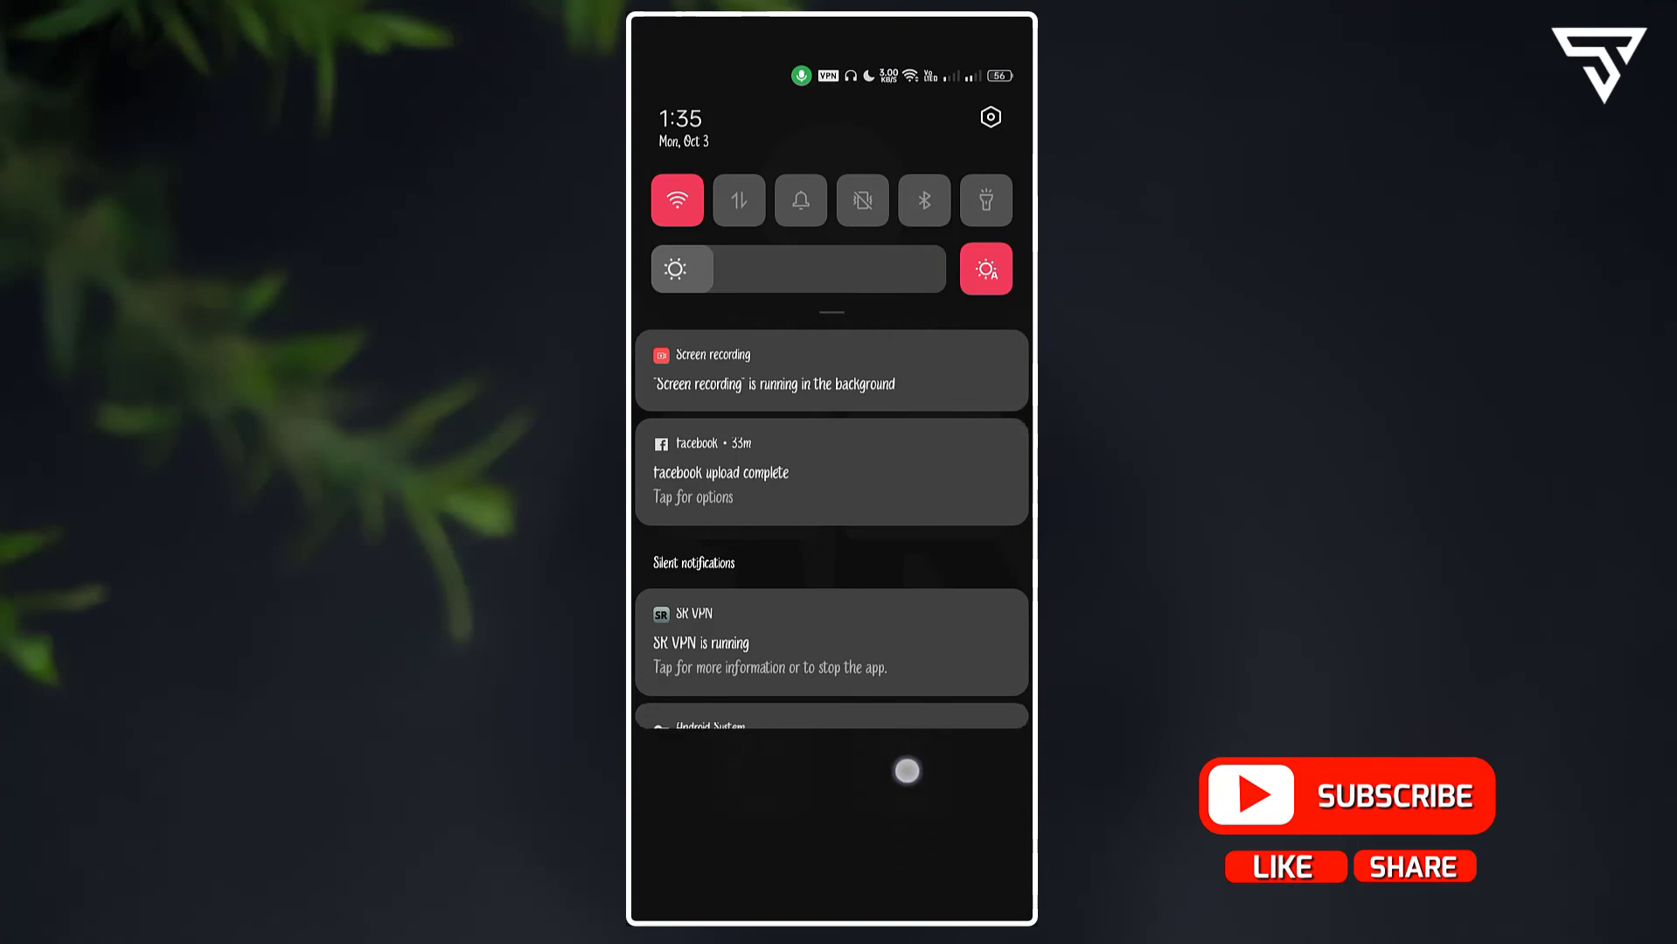